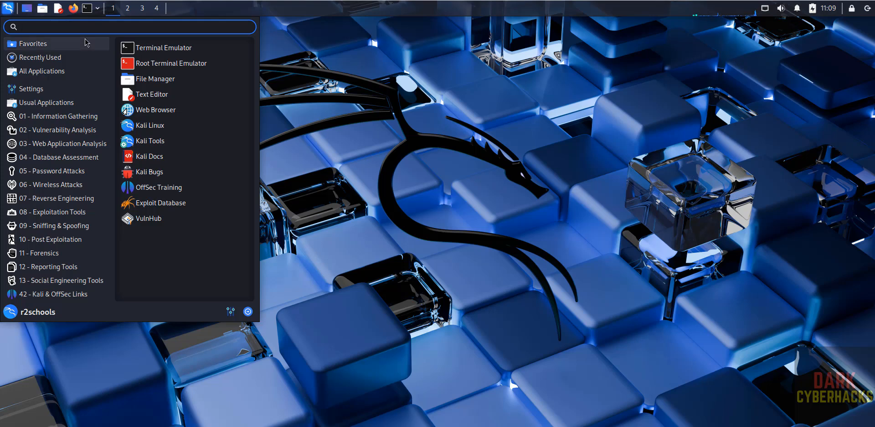
Search the installed applications for "ghid" and dismiss the search
{"action": "type", "text": "ghid"}
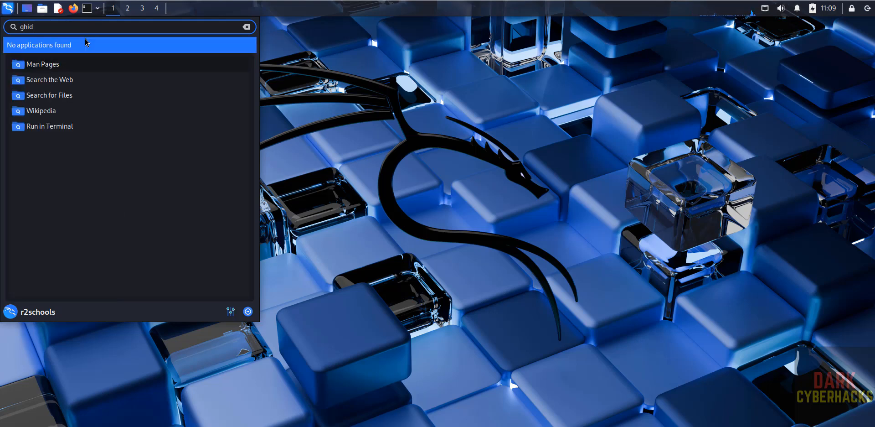
{"action": "key", "text": "BackSpace"}
{"action": "key", "text": "BackSpace"}
{"action": "key", "text": "BackSpace"}
{"action": "key", "text": "Escape"}
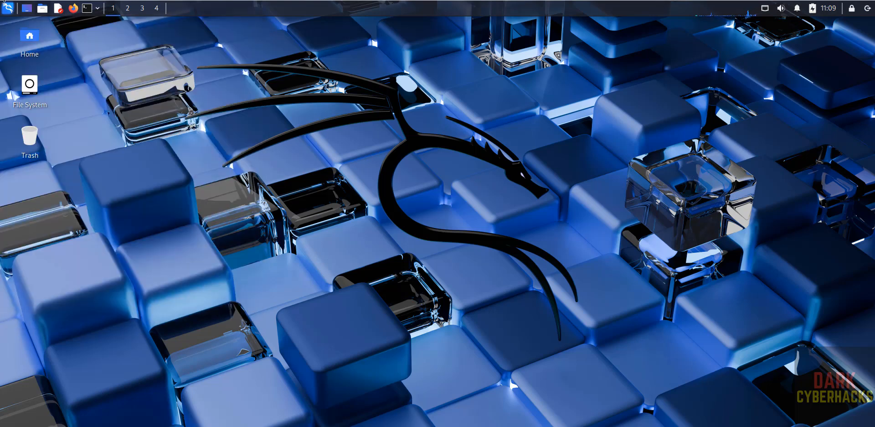
Open Firefox and go to the ghidra-sre.org website
{"action": "left_click", "coordinate": [9, 8]}
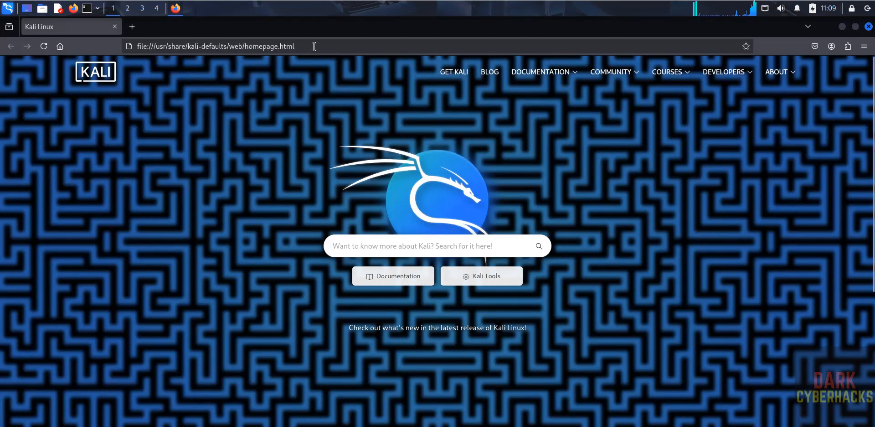
{"action": "left_click", "coordinate": [314, 46]}
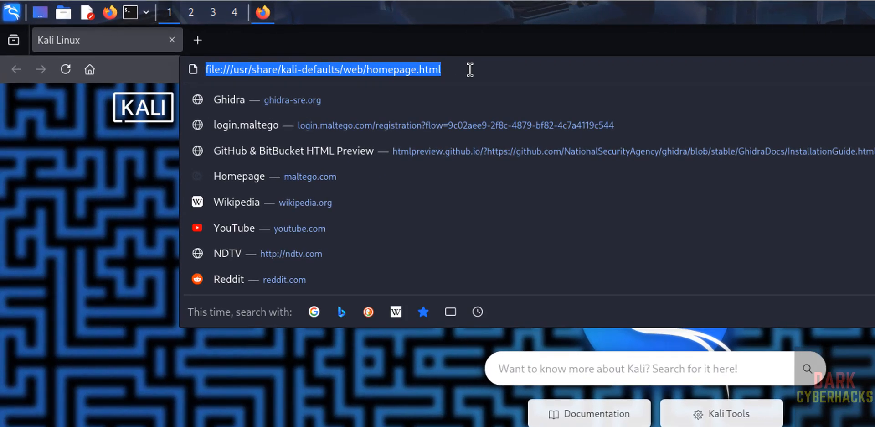
{"action": "type", "text": "ghidra-sree"}
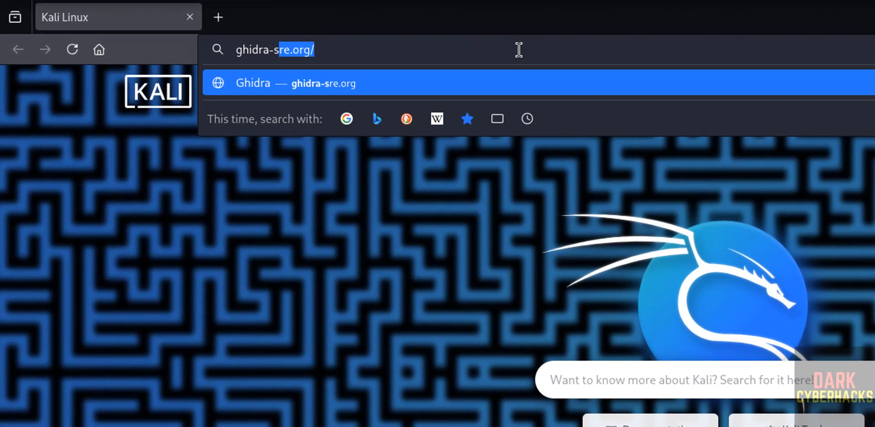
{"action": "key", "text": "BackSpace"}
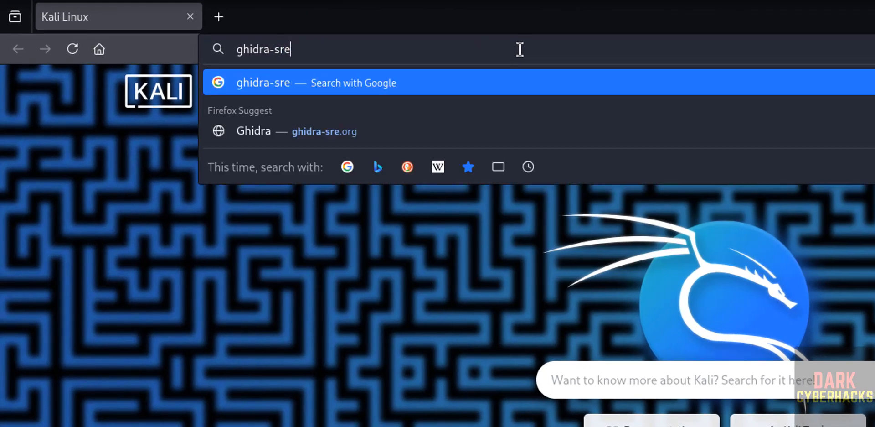
{"action": "type", "text": ".org"}
{"action": "key", "text": "Return"}
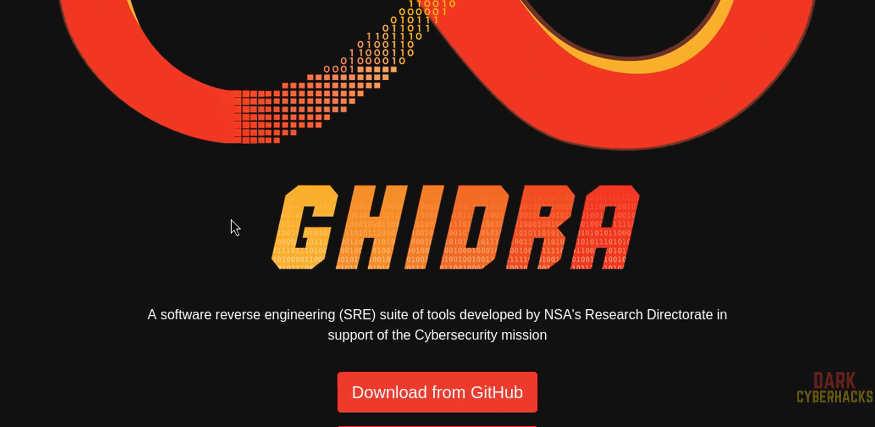
Download ghidra_11.3.2_PUBLIC_20250415.zip from the latest release on Ghidra's GitHub releases page
{"action": "scroll", "coordinate": [500, 25], "scroll_direction": "down", "scroll_amount": 5}
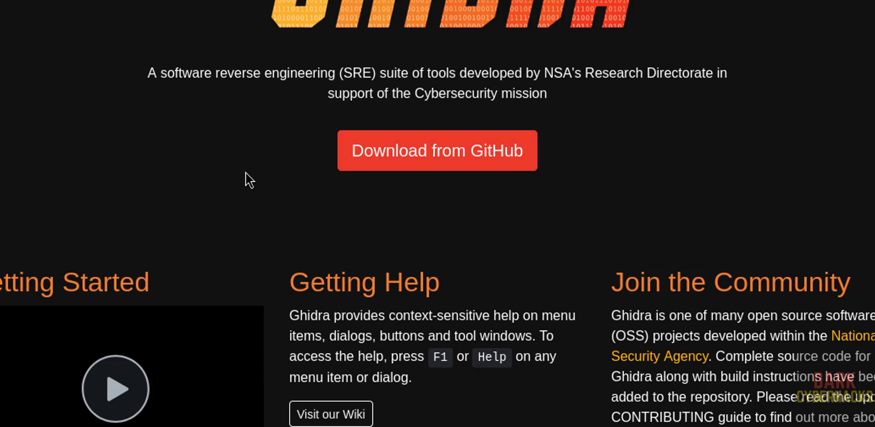
{"action": "left_click", "coordinate": [376, 145]}
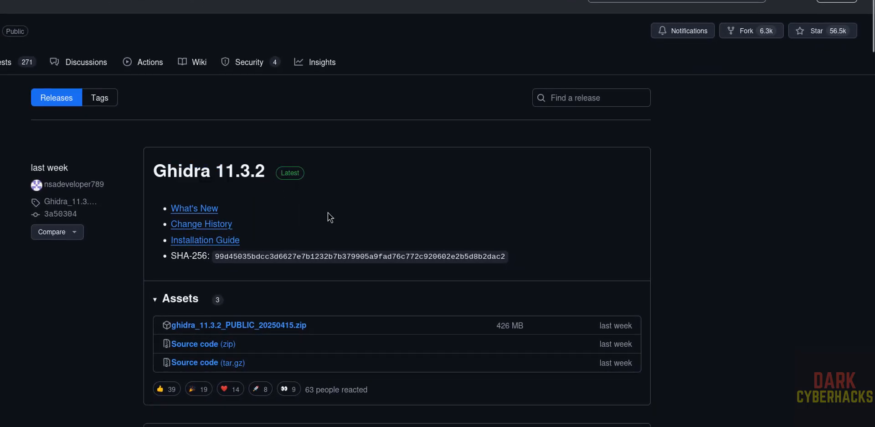
{"action": "scroll", "coordinate": [330, 219], "scroll_direction": "down", "scroll_amount": 6}
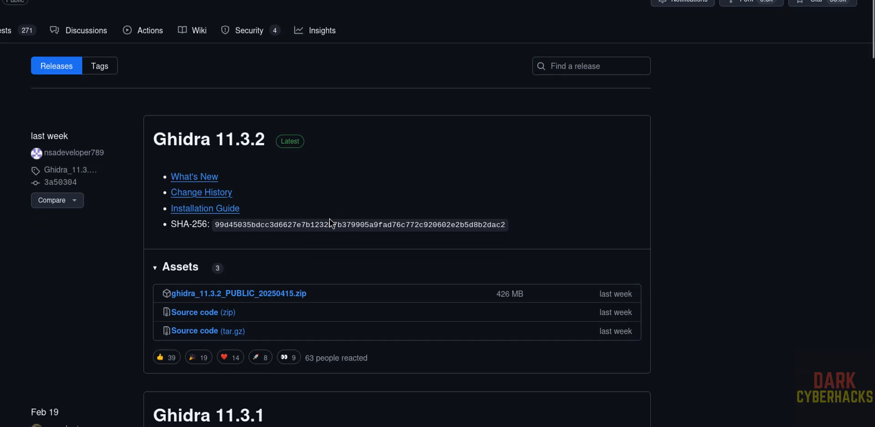
{"action": "scroll", "coordinate": [330, 219], "scroll_direction": "down", "scroll_amount": 5}
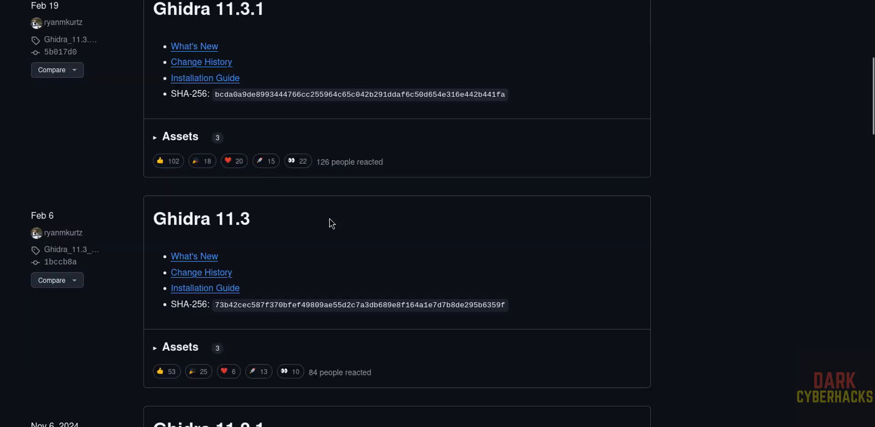
{"action": "scroll", "coordinate": [330, 219], "scroll_direction": "down", "scroll_amount": 14}
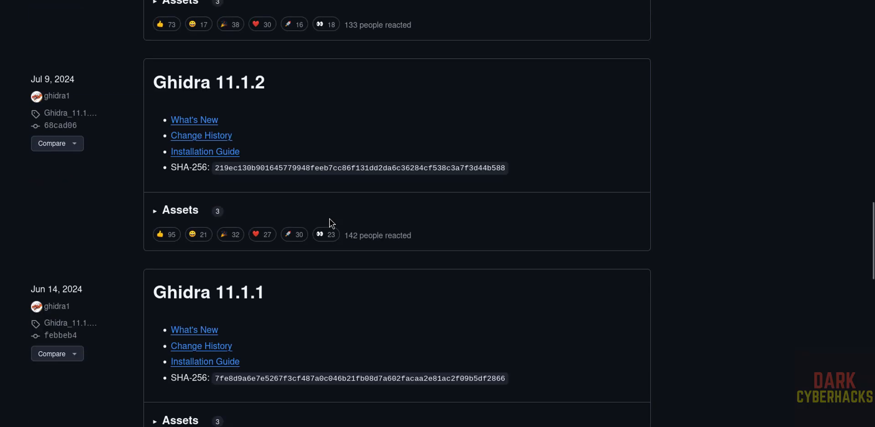
{"action": "key", "text": "Home"}
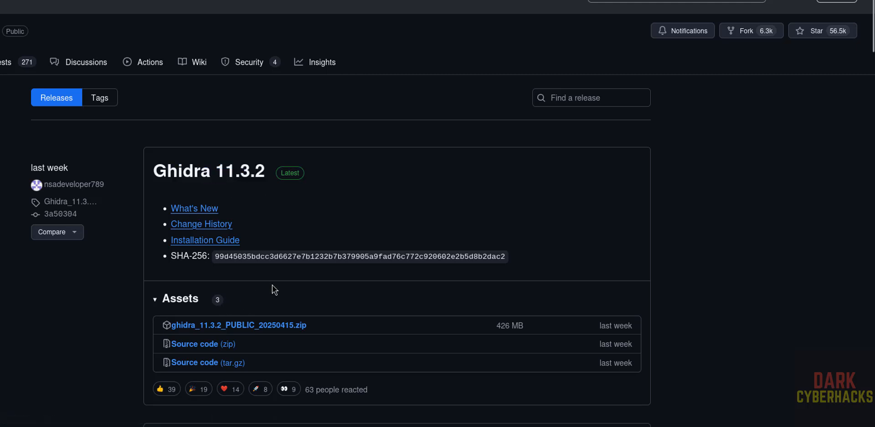
{"action": "scroll", "coordinate": [139, 340], "scroll_direction": "down", "scroll_amount": 2}
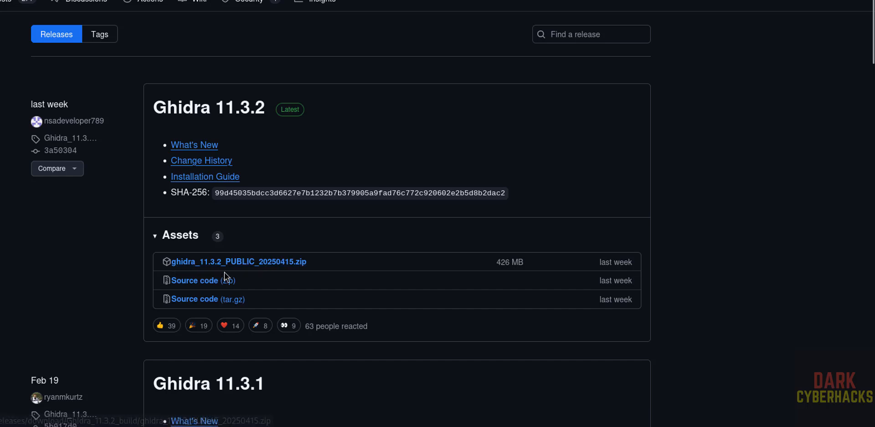
{"action": "left_click", "coordinate": [254, 265]}
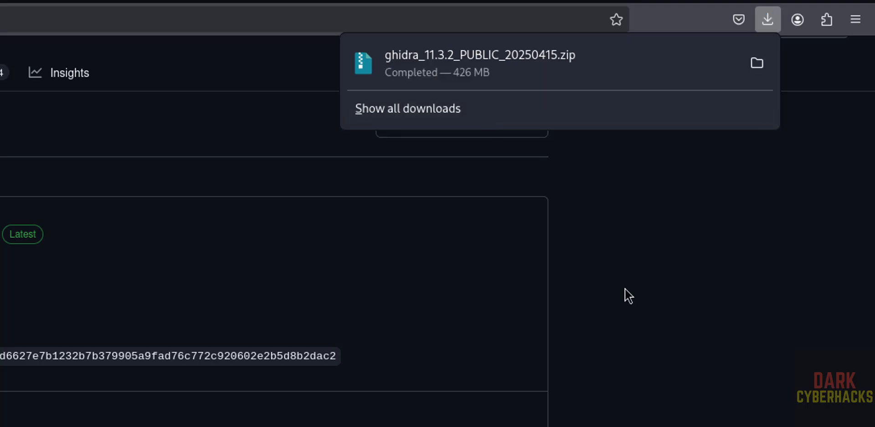
{"action": "left_click", "coordinate": [625, 288]}
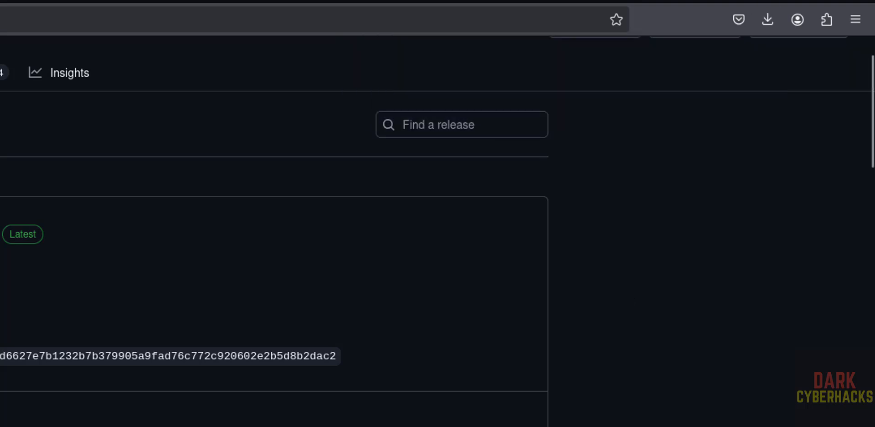
{"action": "left_click", "coordinate": [768, 28]}
{"action": "left_click", "coordinate": [598, 231]}
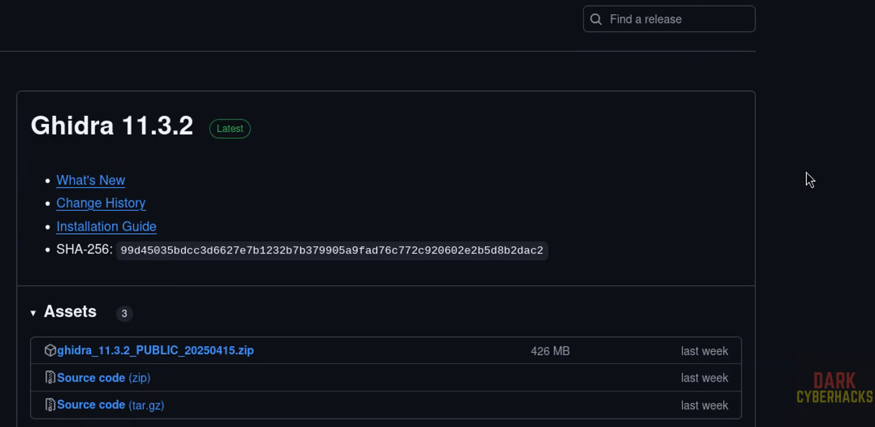
Open the Installation Guide of Ghidra 11.3.2 and examine its minimum hardware and software requirements
{"action": "left_click", "coordinate": [64, 232]}
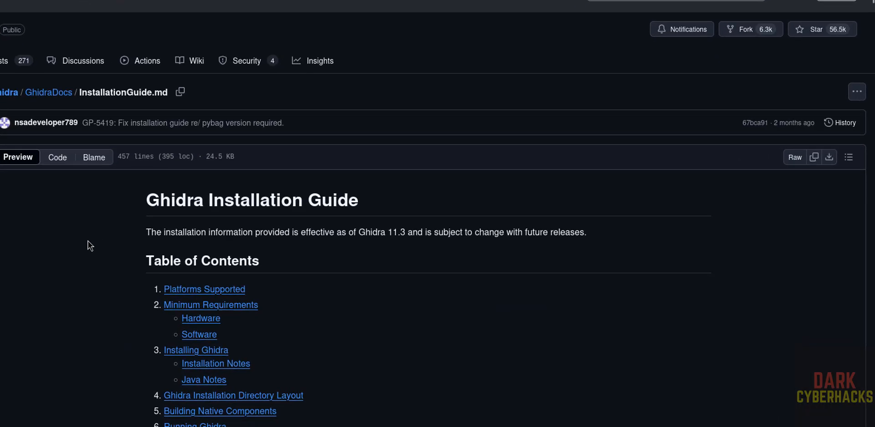
{"action": "scroll", "coordinate": [68, 255], "scroll_direction": "down", "scroll_amount": 3}
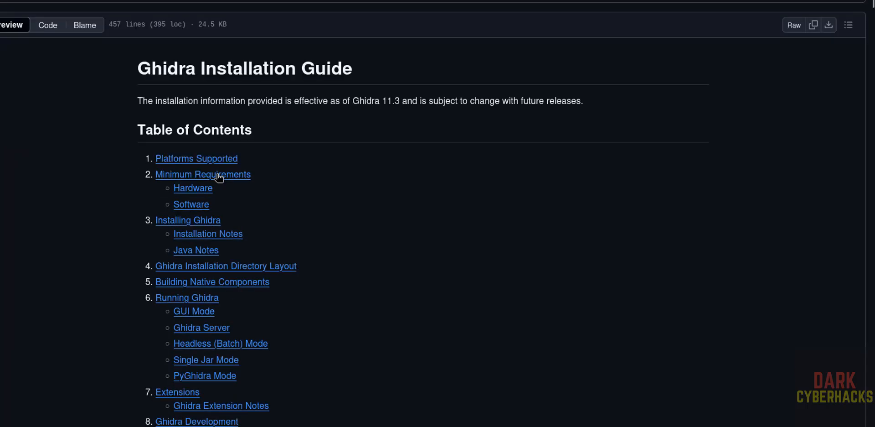
{"action": "left_click", "coordinate": [219, 177]}
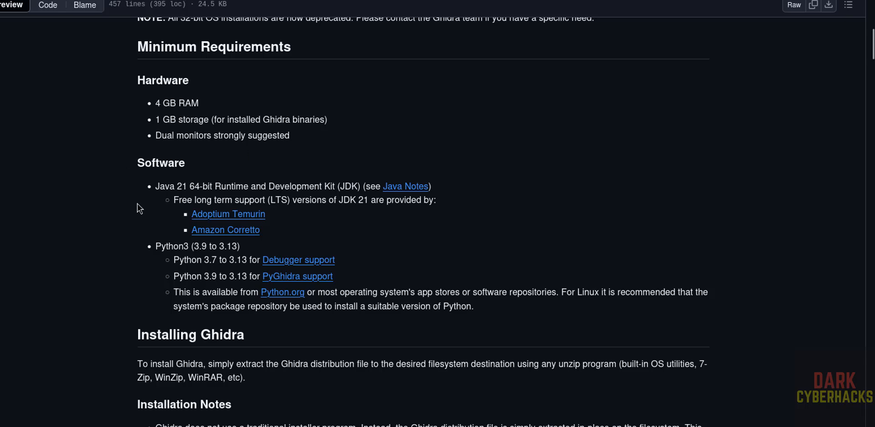
{"action": "scroll", "coordinate": [139, 208], "scroll_direction": "down", "scroll_amount": 2}
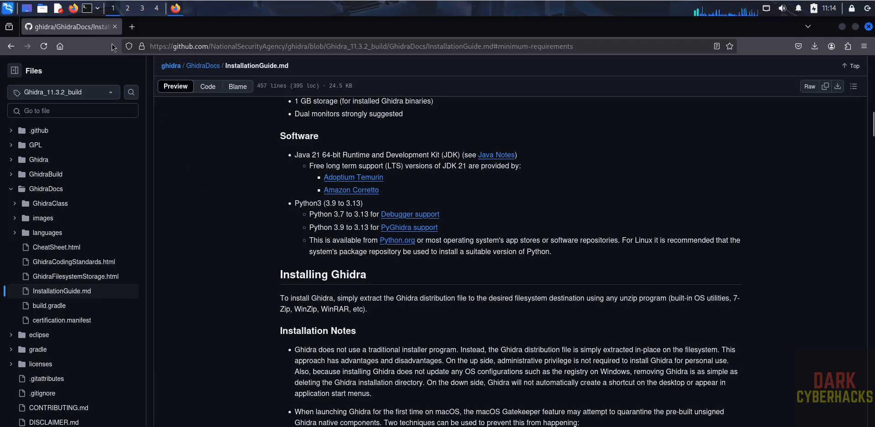
Start python3 in a new terminal, compare its version with the guide's Python requirement, and suspend the interpreter
{"action": "left_click", "coordinate": [85, 8]}
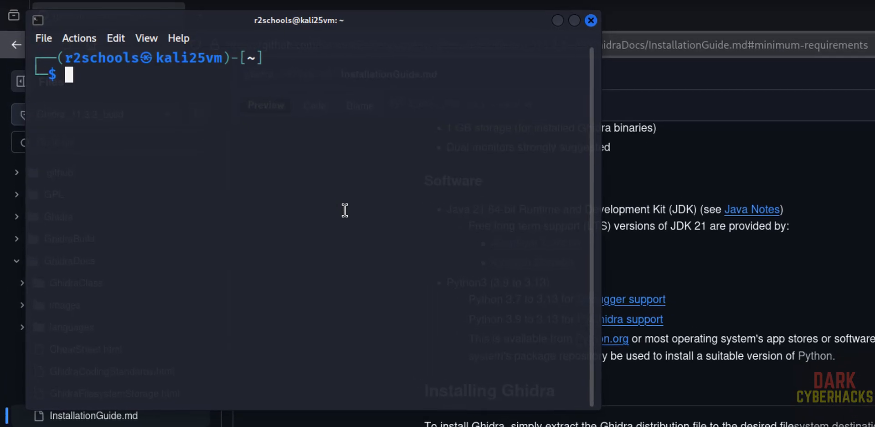
{"action": "type", "text": "python"}
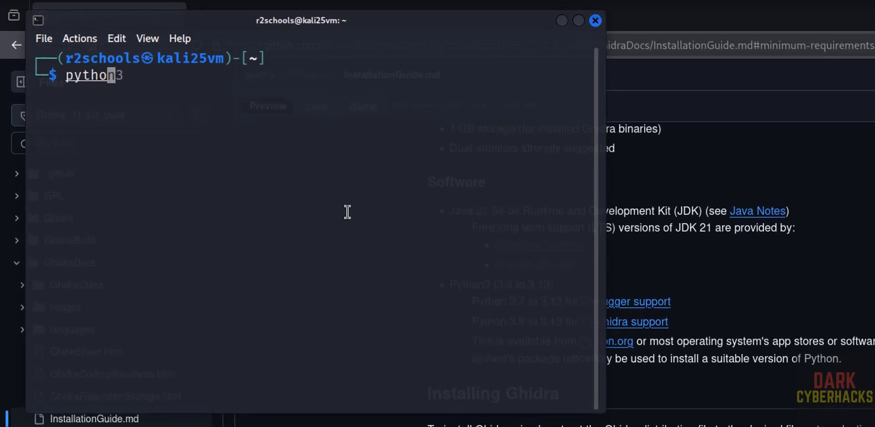
{"action": "key", "text": "BackSpace"}
{"action": "type", "text": "3"}
{"action": "key", "text": "Return"}
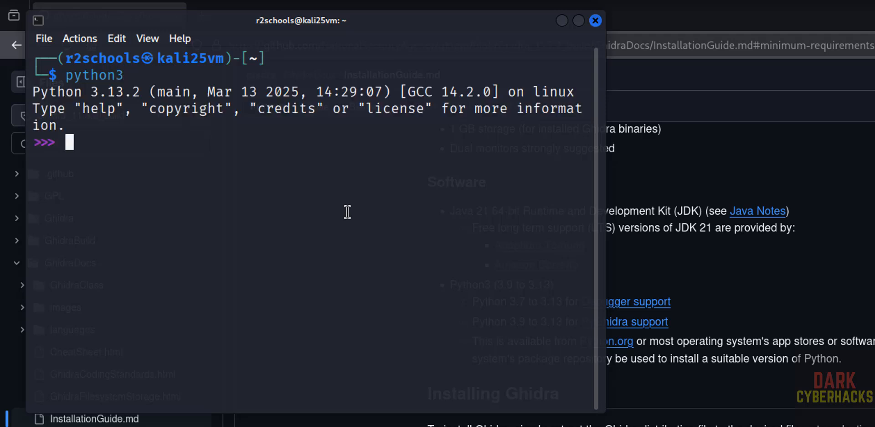
{"action": "left_click", "coordinate": [742, 267]}
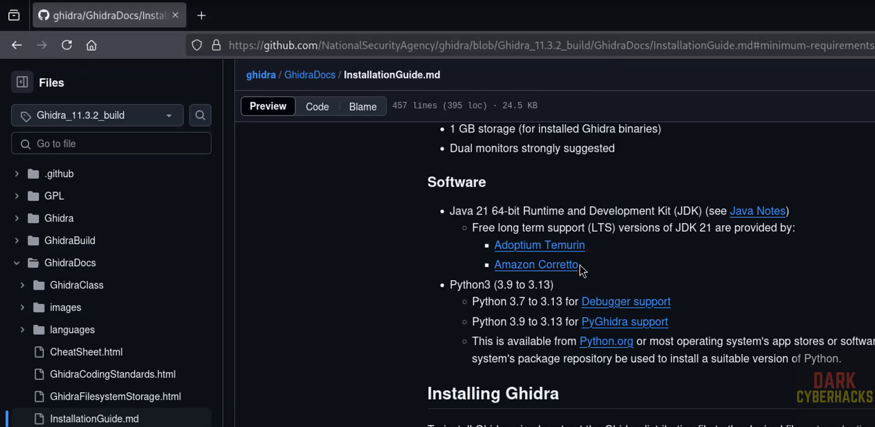
{"action": "key", "text": "alt+Tab"}
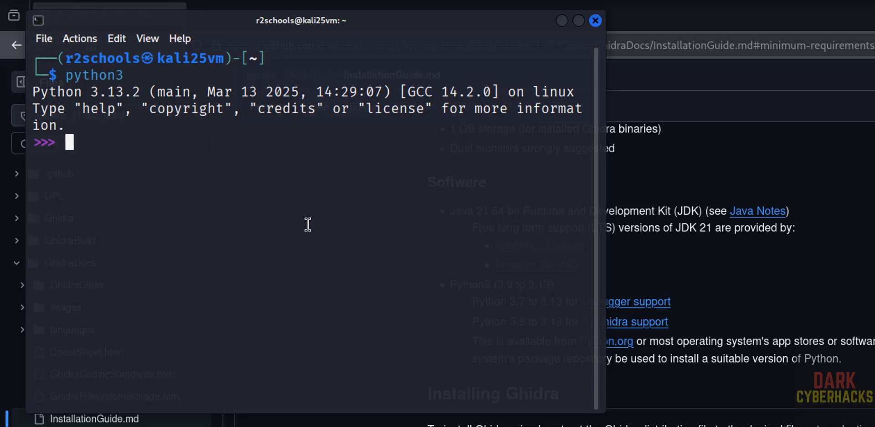
{"action": "key", "text": "ctrl+z"}
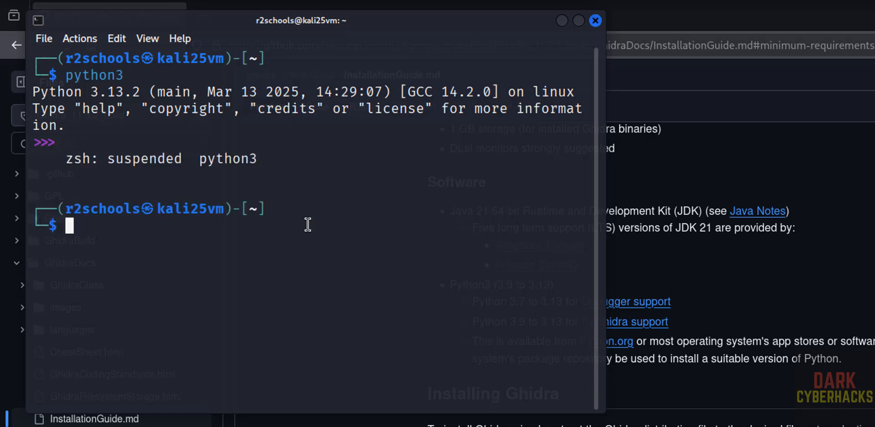
Check the installed Java version with java --version
{"action": "type", "text": "java --v"}
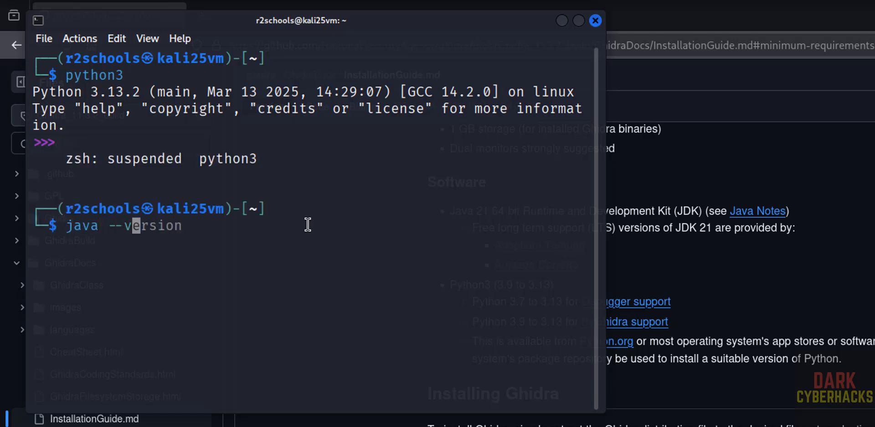
{"action": "type", "text": "ersion"}
{"action": "key", "text": "Return"}
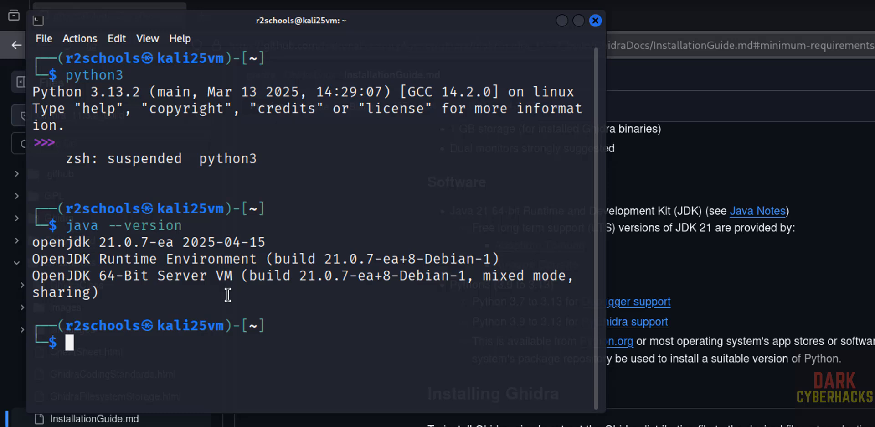
Open the Adoptium Temurin releases page linked in the Installation Guide and filter the releases to the Linux operating system
{"action": "left_click", "coordinate": [769, 303]}
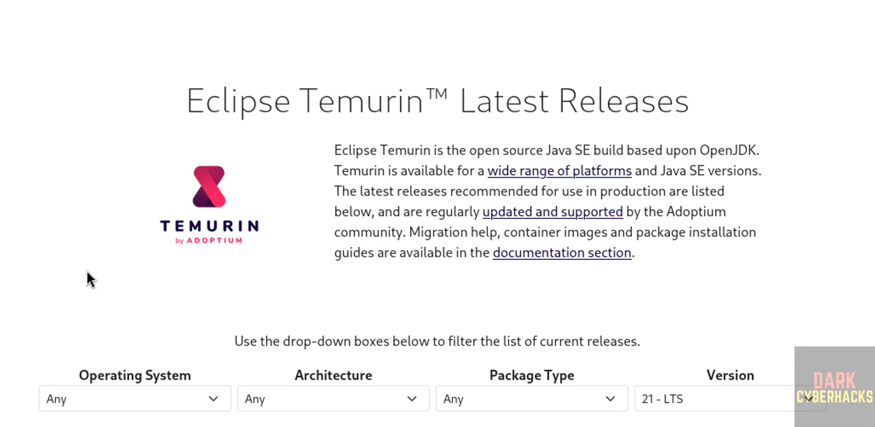
{"action": "scroll", "coordinate": [86, 269], "scroll_direction": "down", "scroll_amount": 5}
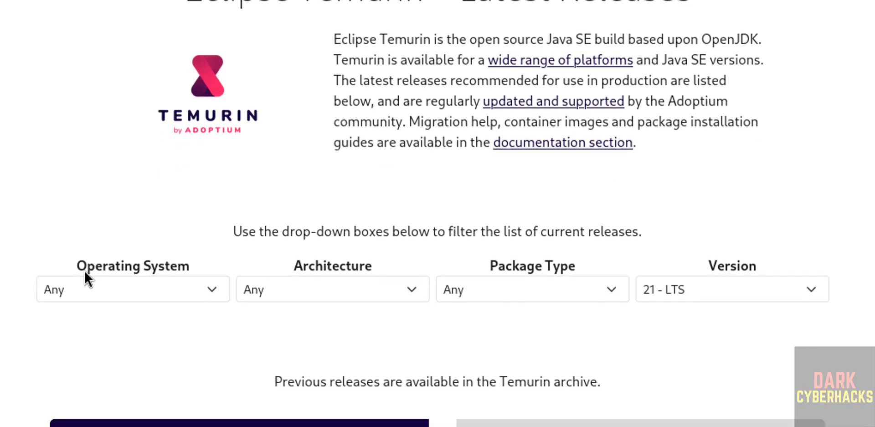
{"action": "left_click", "coordinate": [78, 101]}
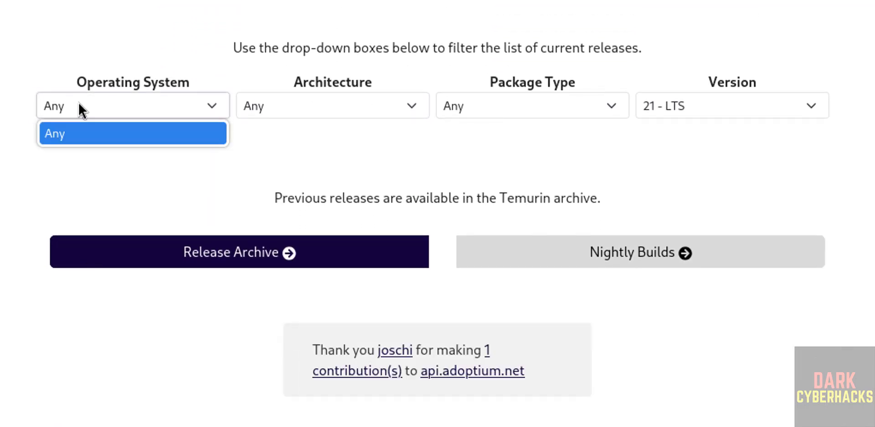
{"action": "left_click", "coordinate": [91, 111]}
{"action": "left_click", "coordinate": [92, 111]}
{"action": "left_click", "coordinate": [91, 111]}
{"action": "left_click", "coordinate": [92, 111]}
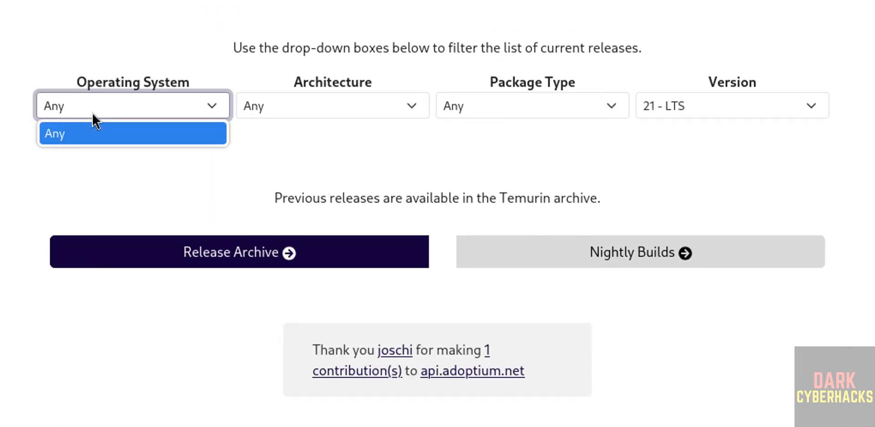
{"action": "left_click", "coordinate": [92, 111]}
{"action": "left_click", "coordinate": [91, 112]}
{"action": "left_click", "coordinate": [92, 111]}
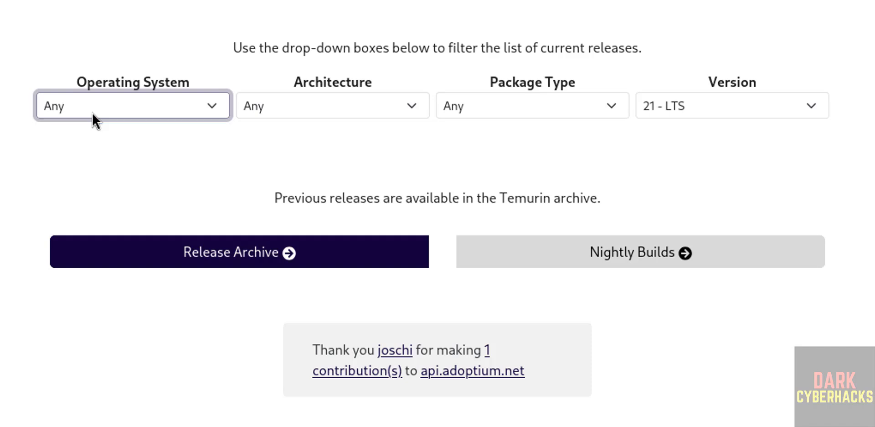
{"action": "left_click", "coordinate": [92, 112]}
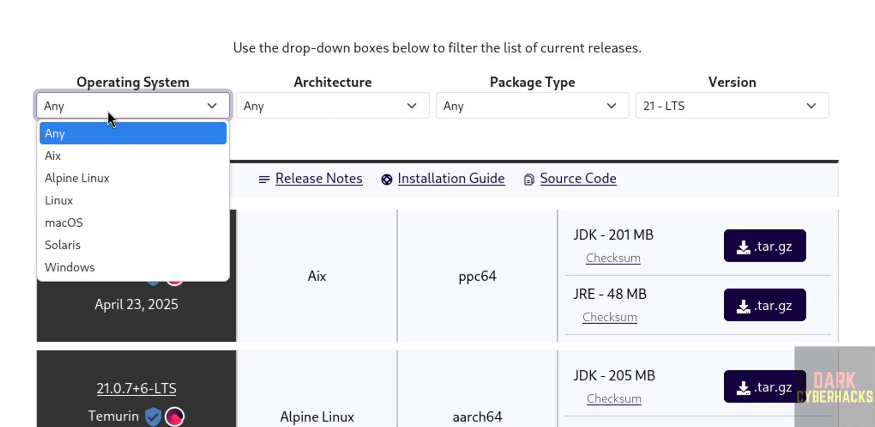
{"action": "left_click", "coordinate": [78, 199]}
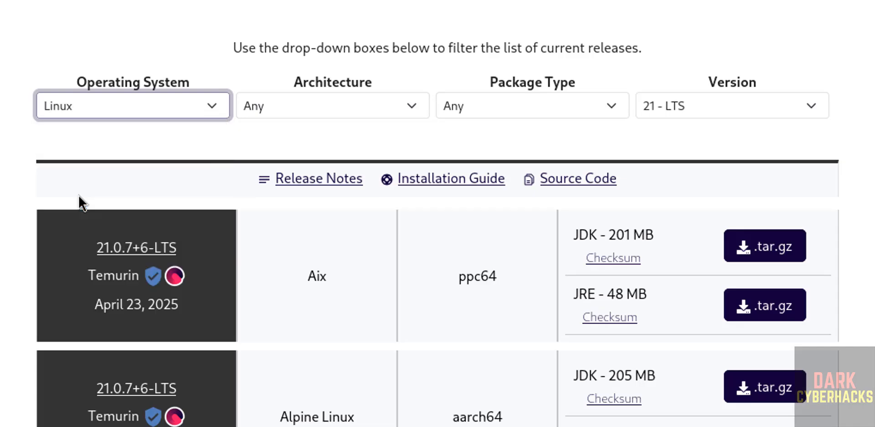
Filter the Temurin releases further to the x64 architecture, JDK package type and version 21 - LTS
{"action": "left_click", "coordinate": [280, 105]}
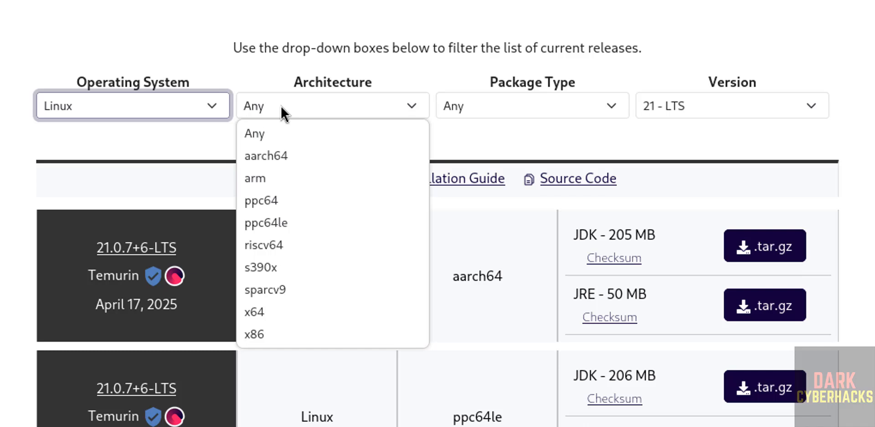
{"action": "left_click", "coordinate": [270, 312]}
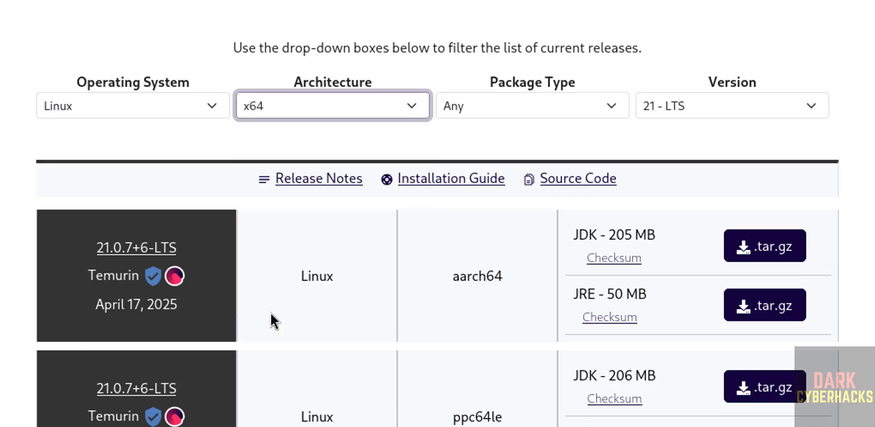
{"action": "left_click", "coordinate": [480, 103]}
{"action": "left_click", "coordinate": [466, 155]}
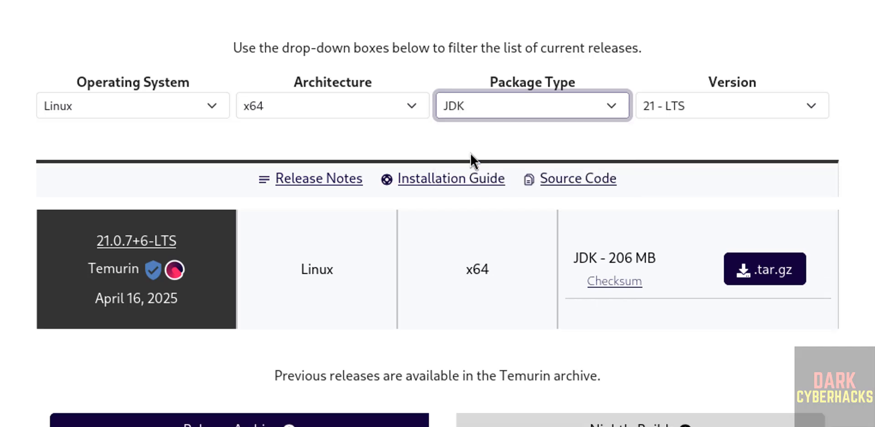
{"action": "left_click", "coordinate": [715, 88]}
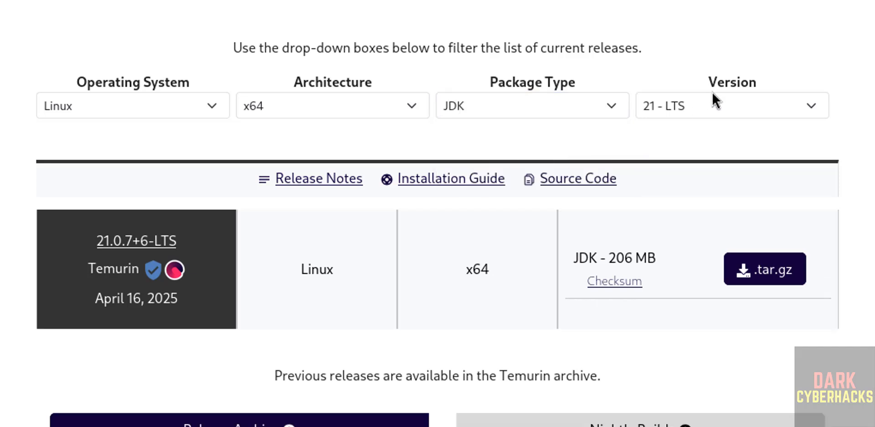
{"action": "left_click", "coordinate": [683, 105]}
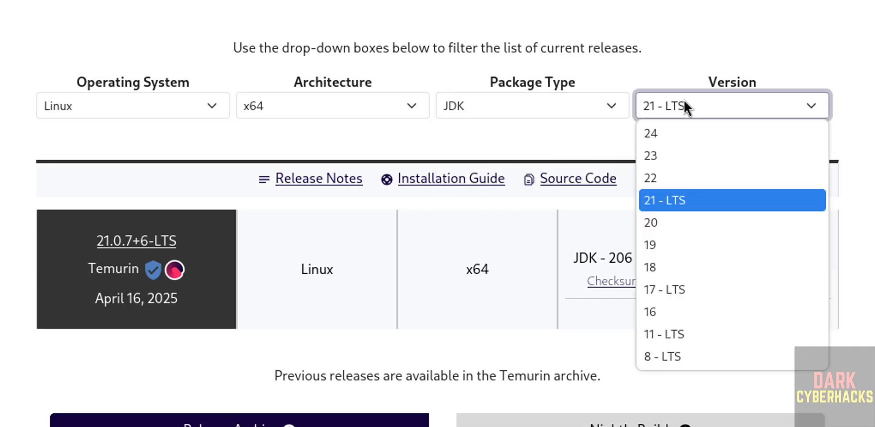
{"action": "left_click", "coordinate": [679, 204]}
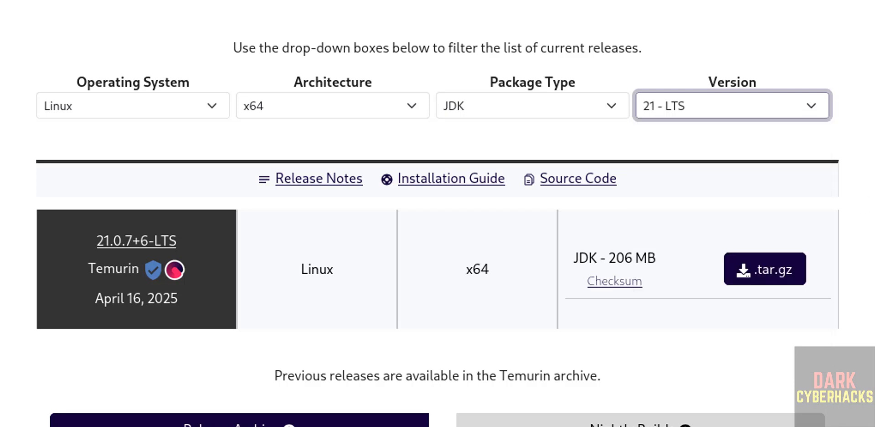
Download the Linux x64 JDK 21.0.7+6-LTS as a .tar.gz archive
{"action": "left_click", "coordinate": [2, 192]}
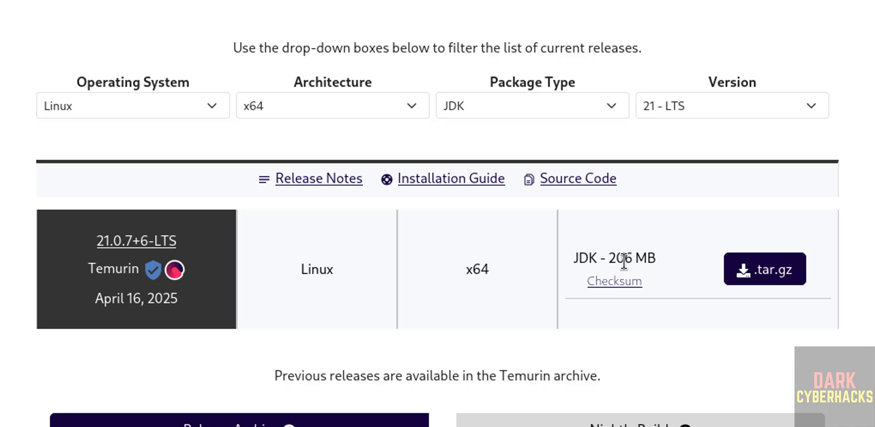
{"action": "left_click", "coordinate": [760, 277]}
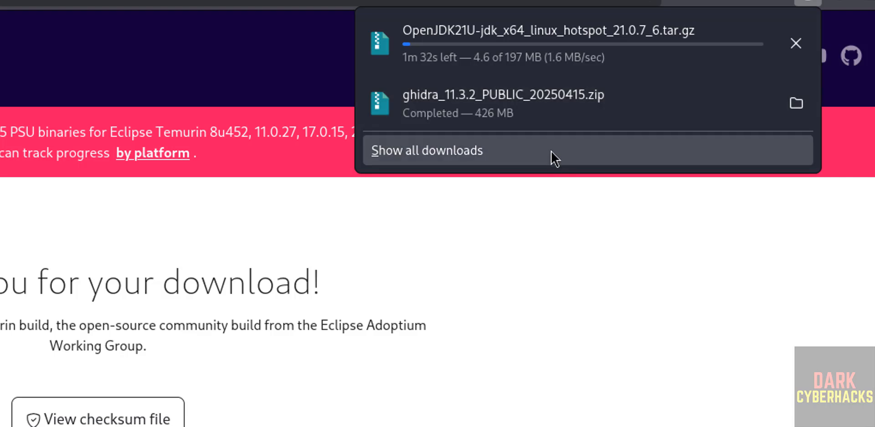
{"action": "left_click", "coordinate": [545, 299]}
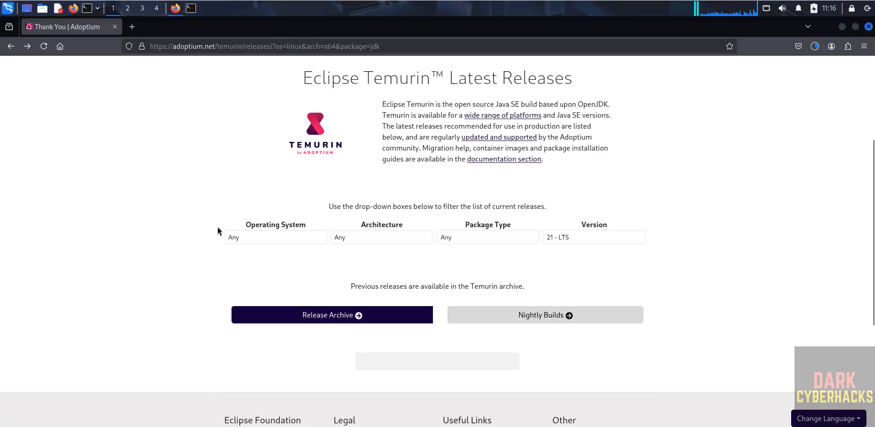
Return to Ghidra's Installation Guide on GitHub and read the Installing Ghidra section
{"action": "scroll", "coordinate": [223, 231], "scroll_direction": "down", "scroll_amount": 2}
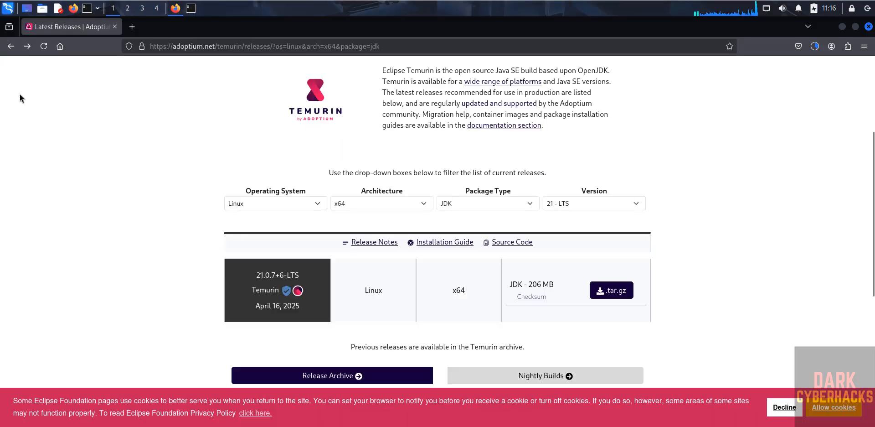
{"action": "left_click", "coordinate": [10, 46]}
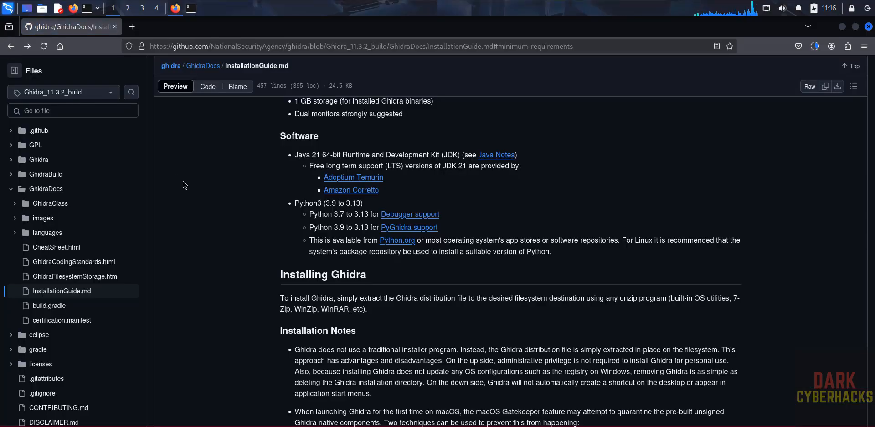
{"action": "scroll", "coordinate": [232, 240], "scroll_direction": "down", "scroll_amount": 1}
{"action": "scroll", "coordinate": [232, 239], "scroll_direction": "down", "scroll_amount": 3}
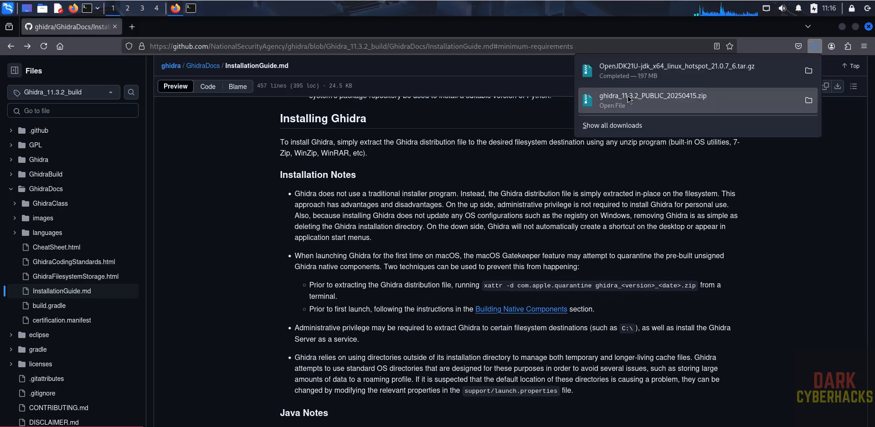
Switch to the terminal, change to the Downloads directory, and list its files on a cleared screen
{"action": "left_click", "coordinate": [190, 8]}
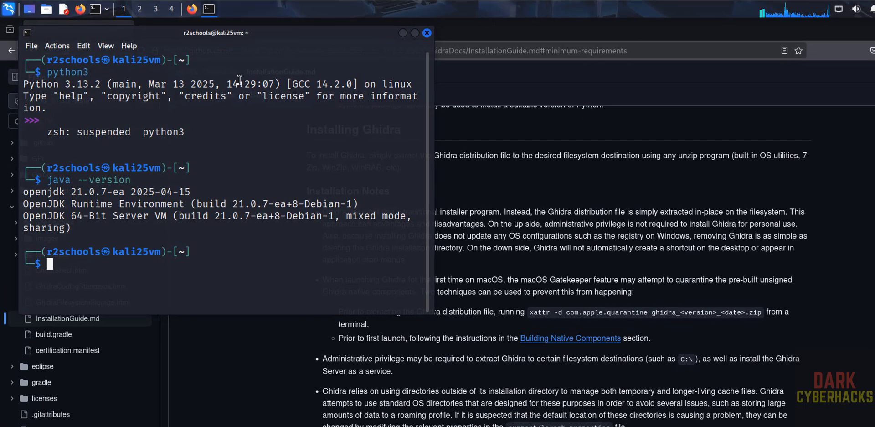
{"action": "type", "text": "cd Down"}
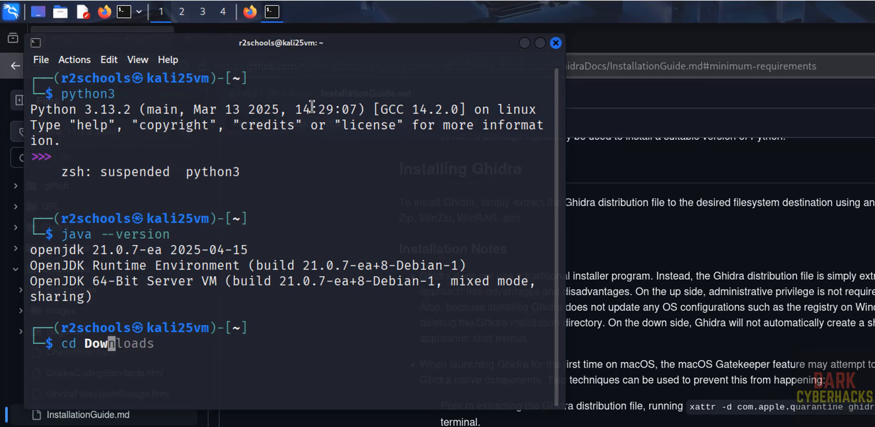
{"action": "key", "text": "Right"}
{"action": "key", "text": "Return"}
{"action": "type", "text": "ls"}
{"action": "key", "text": "Return"}
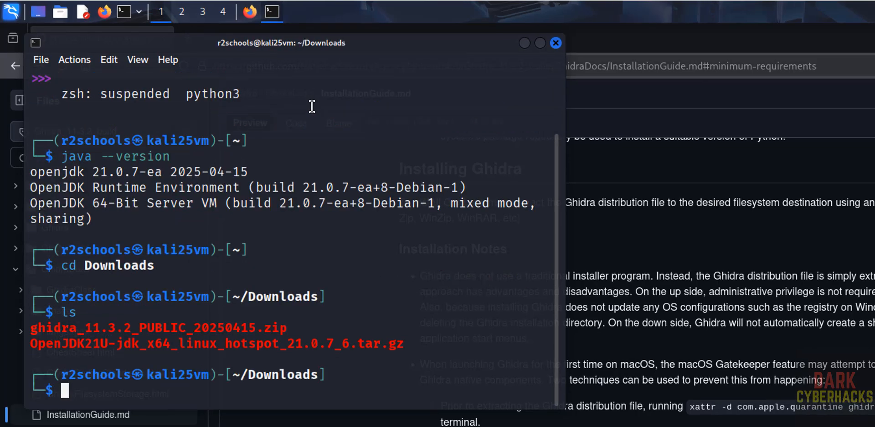
{"action": "key", "text": "ctrl+l"}
{"action": "type", "text": "ls"}
{"action": "key", "text": "Return"}
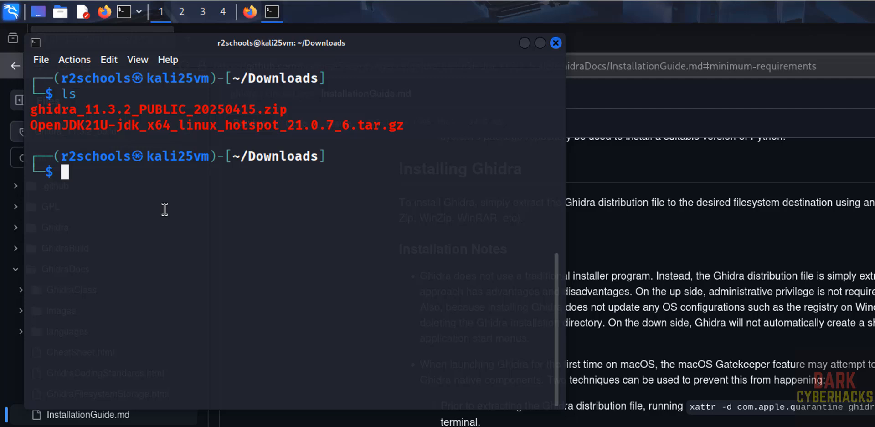
Extract ghidra_11.3.2_PUBLIC_20250415.zip with unzip and list the Downloads directory
{"action": "type", "text": "unzip"}
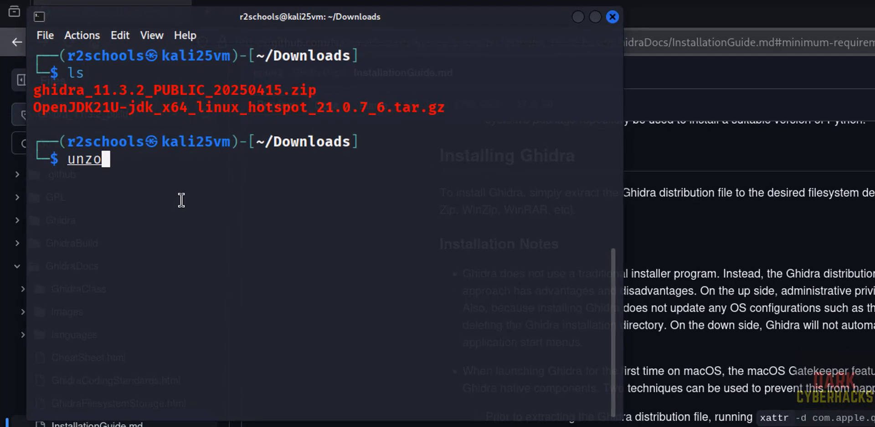
{"action": "type", "text": " ghidra"}
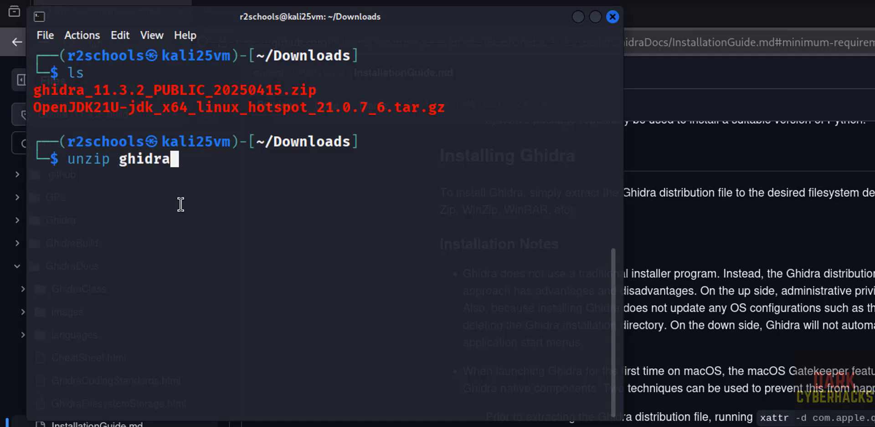
{"action": "key", "text": "Tab"}
{"action": "key", "text": "Return"}
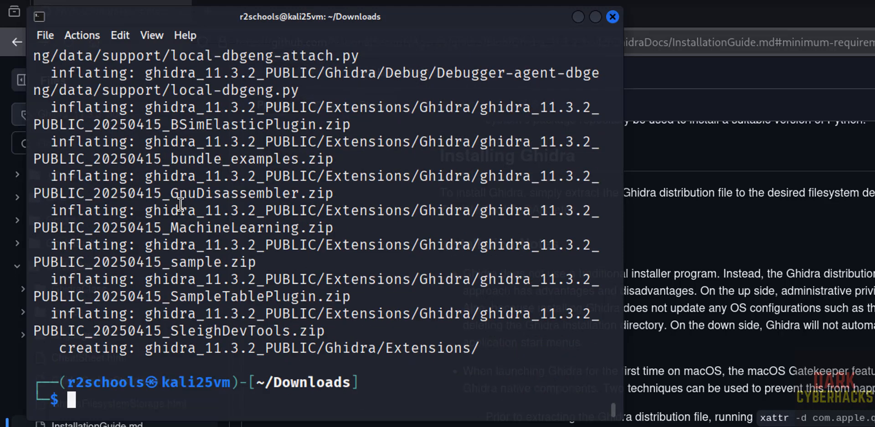
{"action": "type", "text": "ls"}
{"action": "key", "text": "Return"}
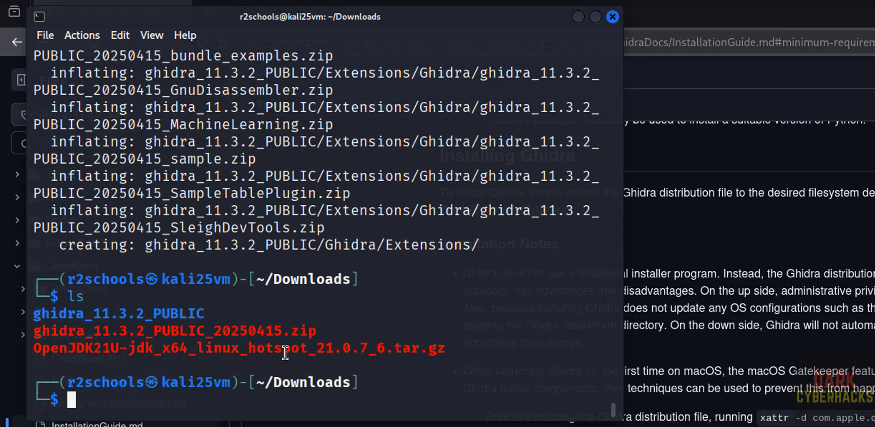
Extract OpenJDK21U-jdk_x64_linux_hotspot_21.0.7_6.tar.gz with tar xvf, then clear the terminal and list the Downloads directory
{"action": "type", "text": "tar xvf"}
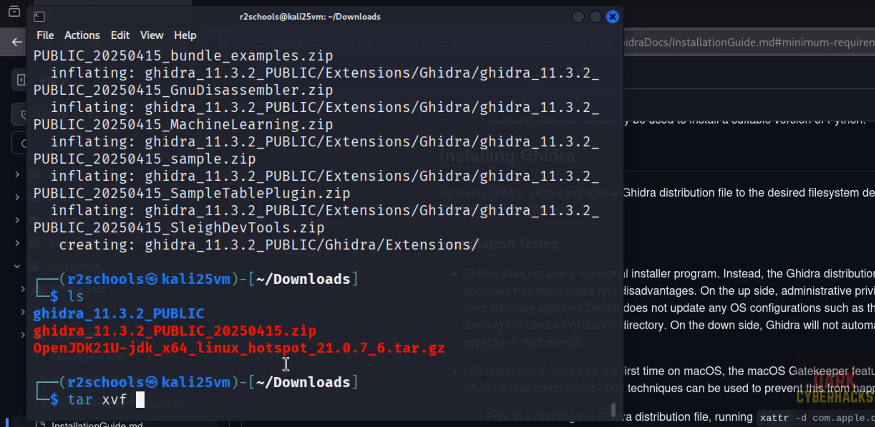
{"action": "key", "text": "ctrl+l"}
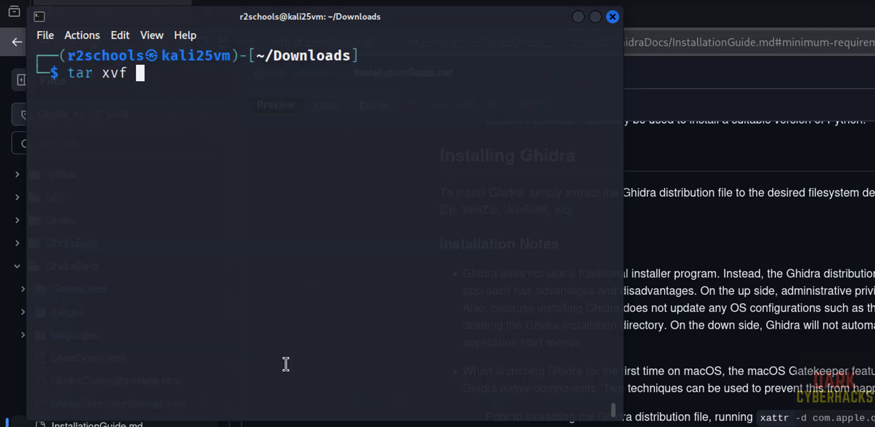
{"action": "type", "text": "Ope"}
{"action": "key", "text": "Tab"}
{"action": "key", "text": "Return"}
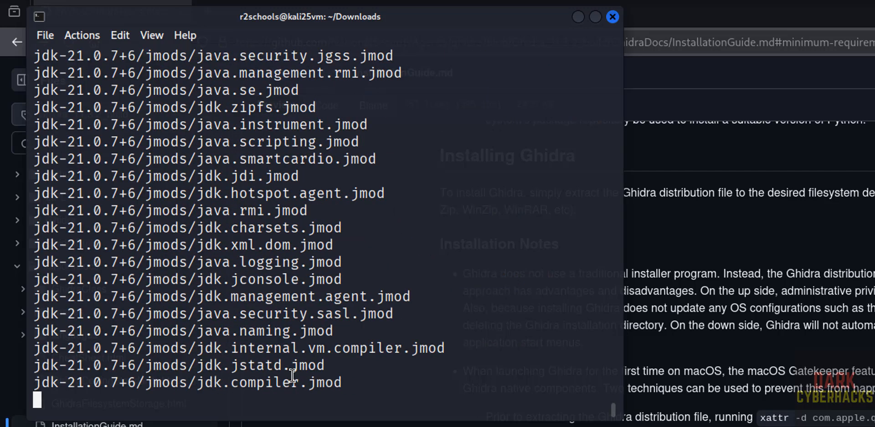
{"action": "key", "text": "ctrl+l"}
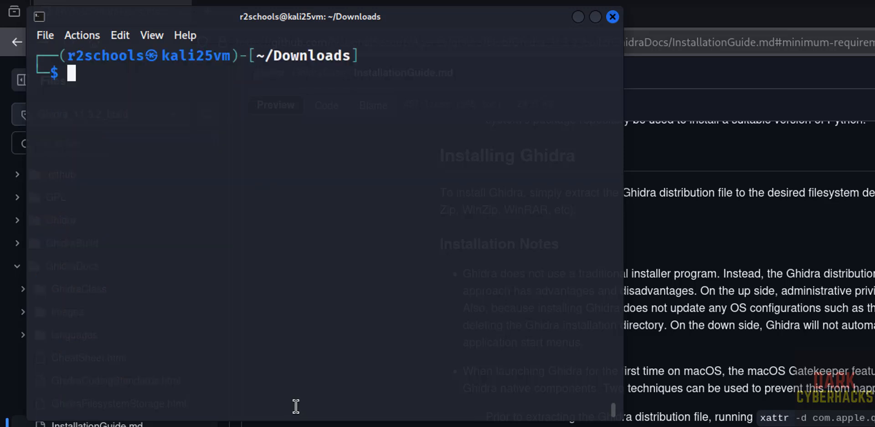
{"action": "type", "text": "ls"}
{"action": "key", "text": "Return"}
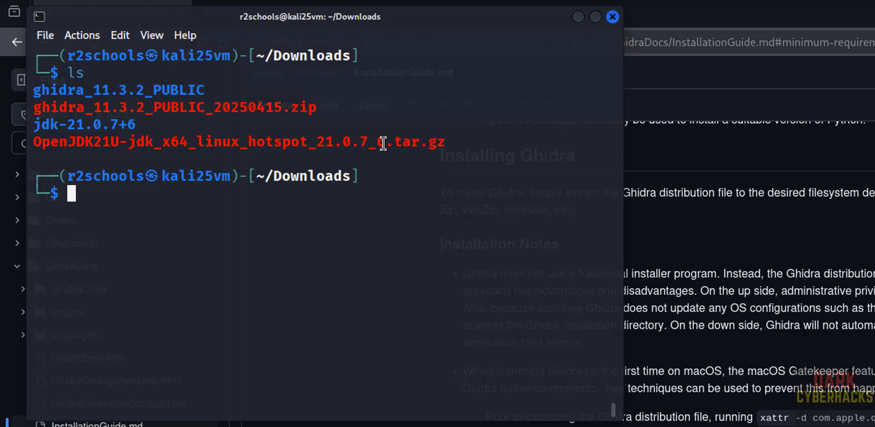
Delete the archive ghidra_11.3.2_PUBLIC_20250415.zip from Downloads with rm
{"action": "type", "text": "rm ghi"}
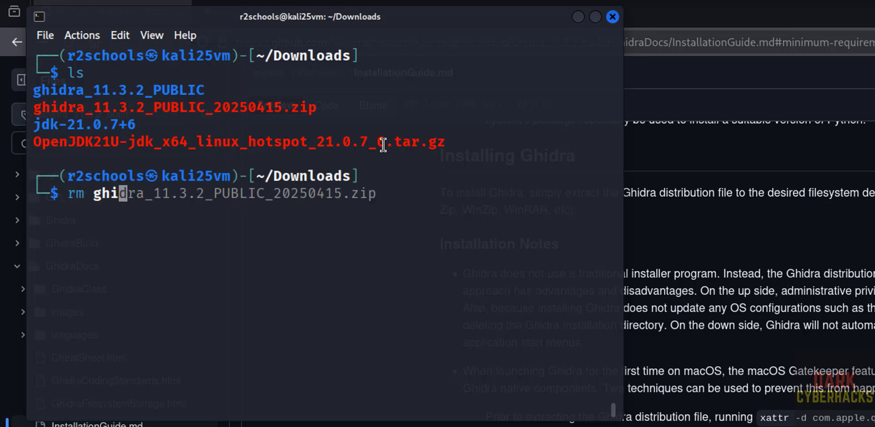
{"action": "key", "text": "Tab"}
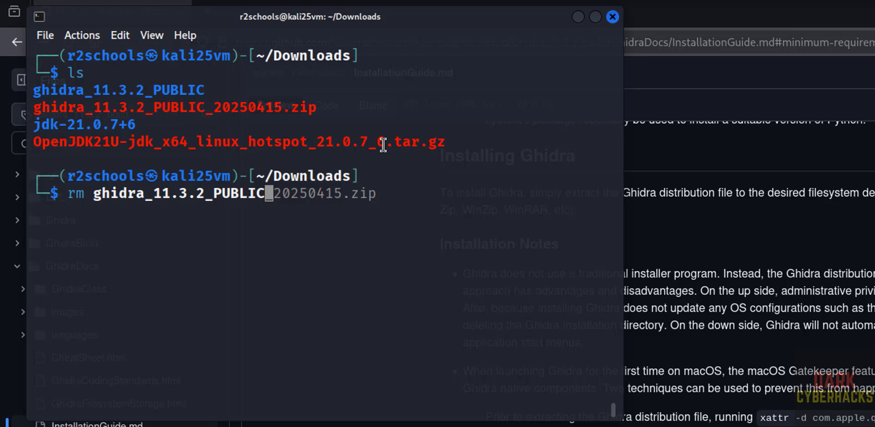
{"action": "type", "text": "_"}
{"action": "key", "text": "Tab"}
{"action": "key", "text": "Return"}
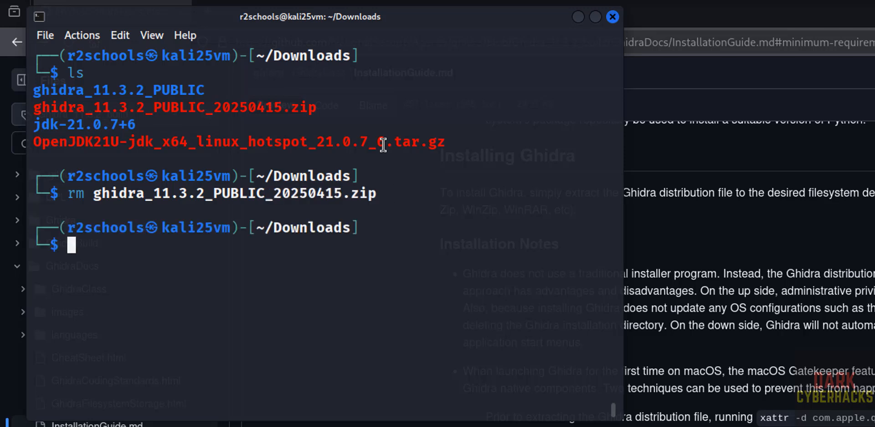
Delete the archive OpenJDK21U-jdk_x64_linux_hotspot_21.0.7_6.tar.gz from Downloads with rm and list the directory
{"action": "type", "text": "rm"}
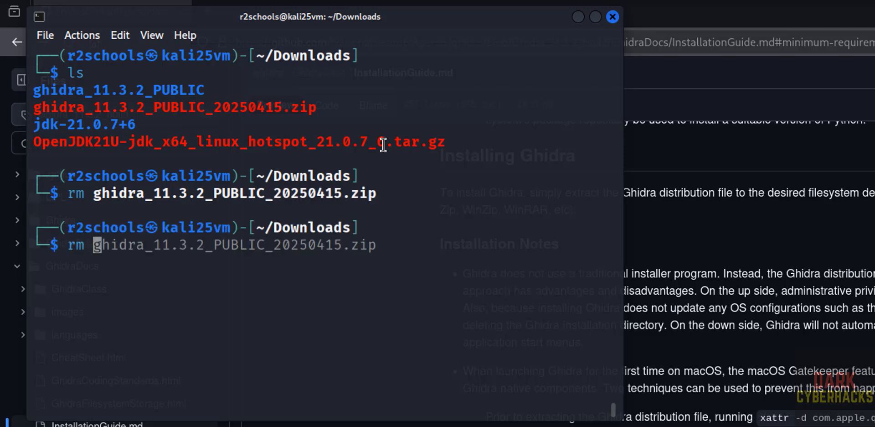
{"action": "double_click", "coordinate": [310, 146]}
{"action": "right_click", "coordinate": [310, 146]}
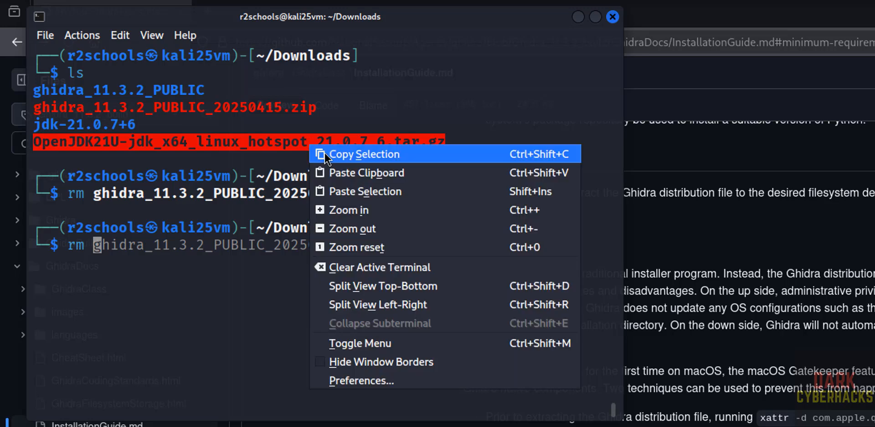
{"action": "left_click", "coordinate": [381, 86]}
{"action": "type", "text": "Op"}
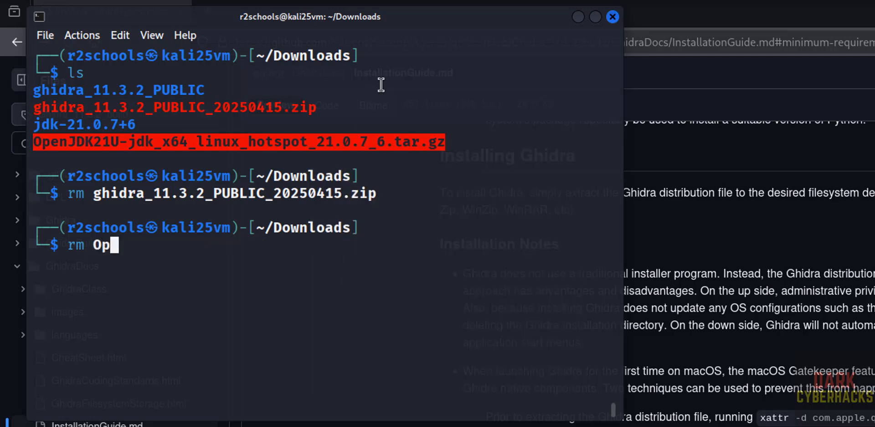
{"action": "key", "text": "Tab"}
{"action": "key", "text": "Return"}
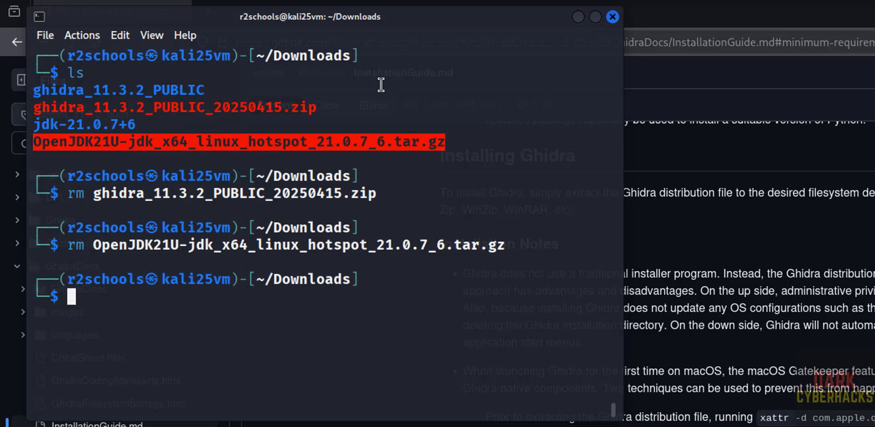
{"action": "type", "text": "ls"}
{"action": "key", "text": "Return"}
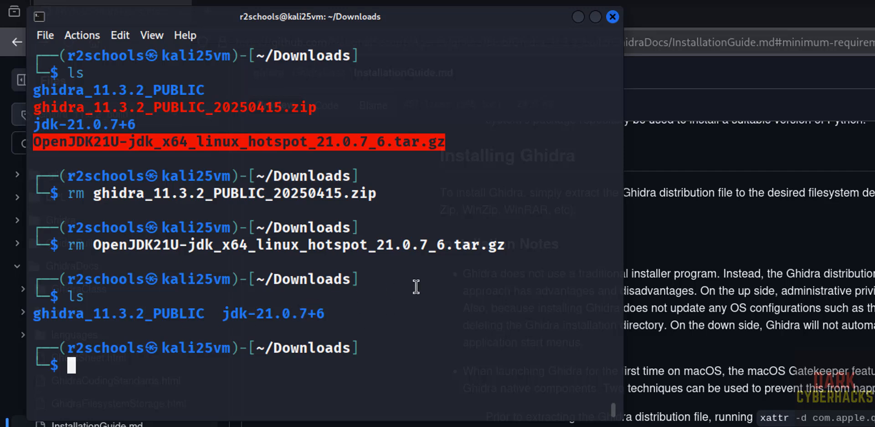
Change to the ghidra_11.3.2_PUBLIC directory and list its contents
{"action": "type", "text": "cd g"}
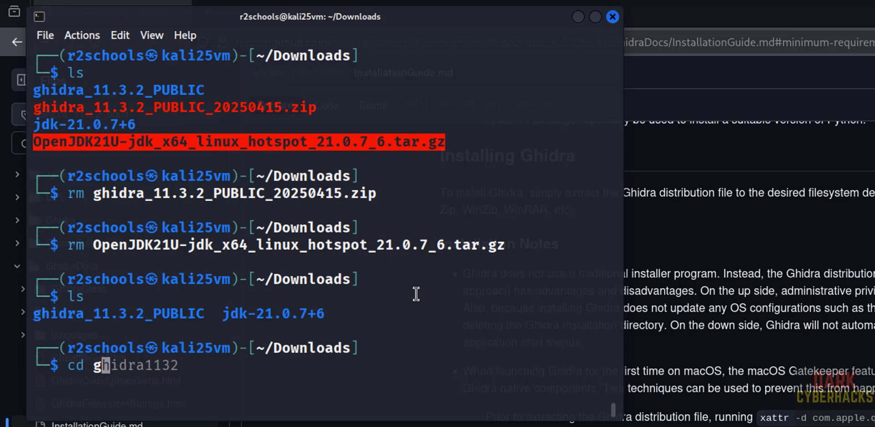
{"action": "key", "text": "Tab"}
{"action": "key", "text": "Return"}
{"action": "type", "text": "ls"}
{"action": "key", "text": "Return"}
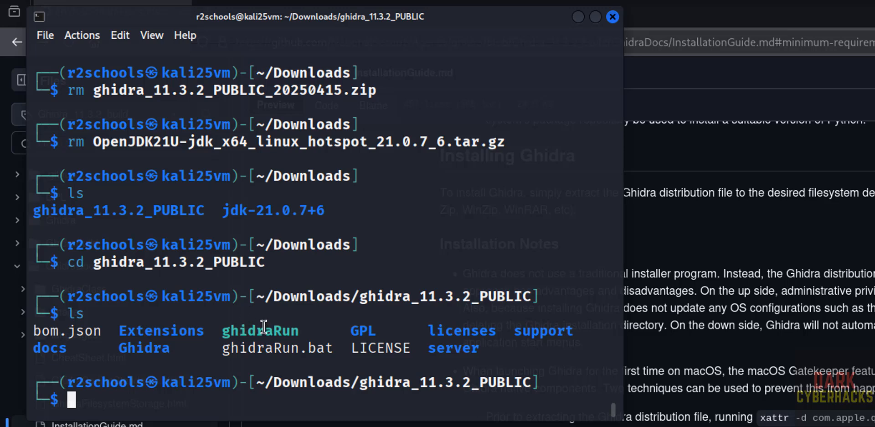
Launch Ghidra from its extracted directory with ./ghidraRun
{"action": "type", "text": "./"}
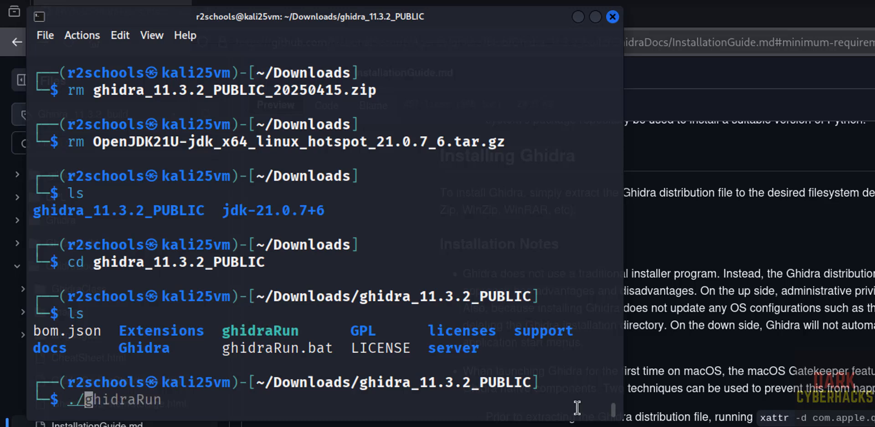
{"action": "type", "text": "ghidraRun"}
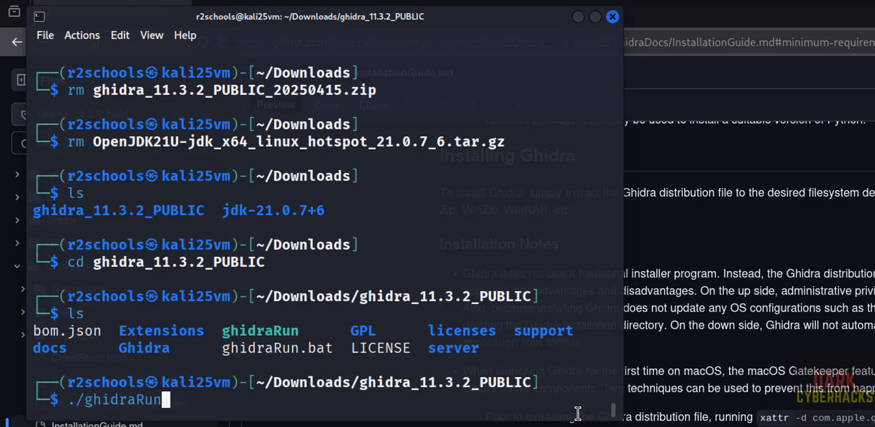
{"action": "key", "text": "Return"}
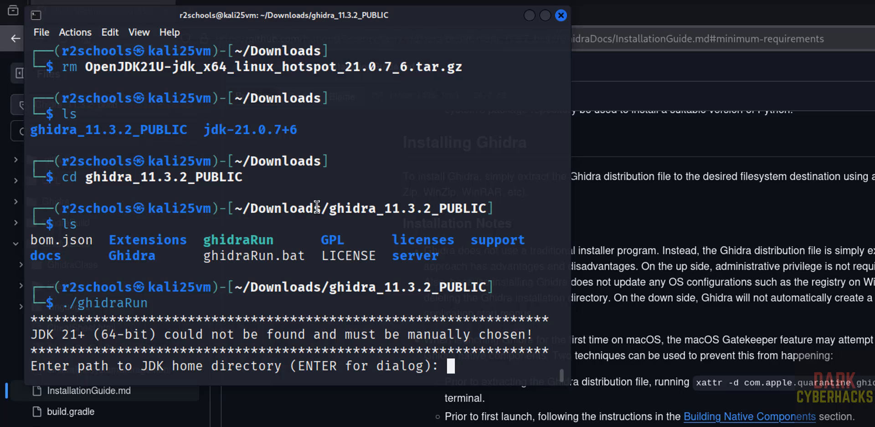
Try to choose the Downloads folder as the JDK home directory through the selection dialog
{"action": "key", "text": "Return"}
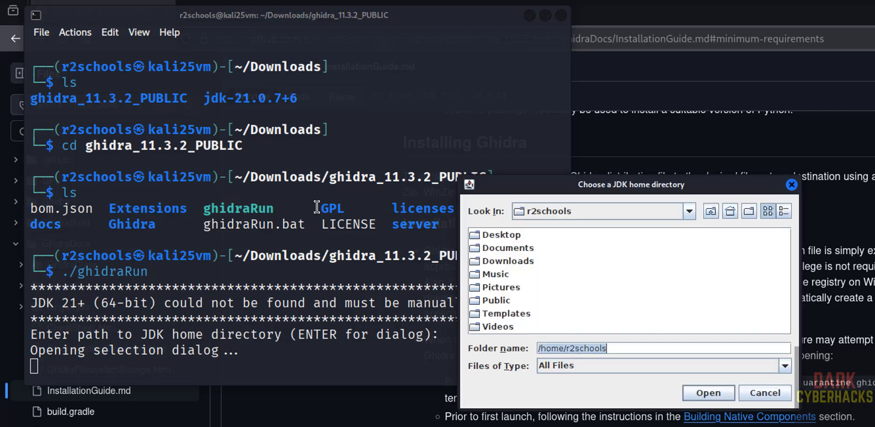
{"action": "left_click", "coordinate": [508, 258]}
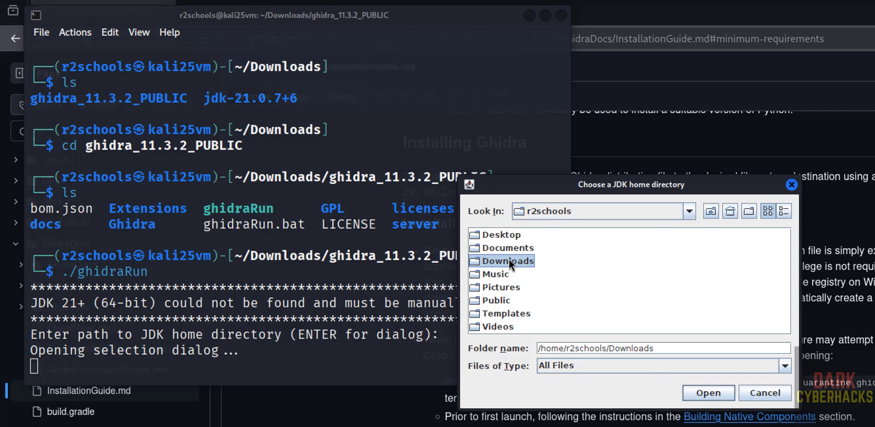
{"action": "key", "text": "Return"}
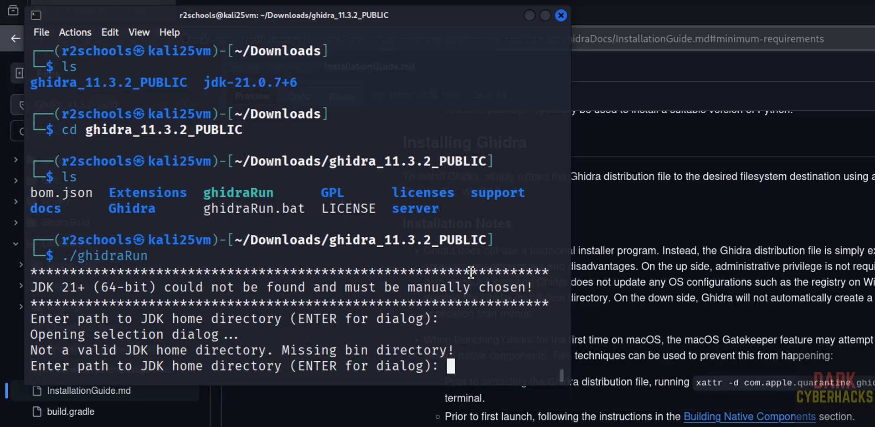
Reopen the JDK selection dialog and choose jdk-21.0.7+6 inside Downloads as the JDK home directory
{"action": "key", "text": "Return"}
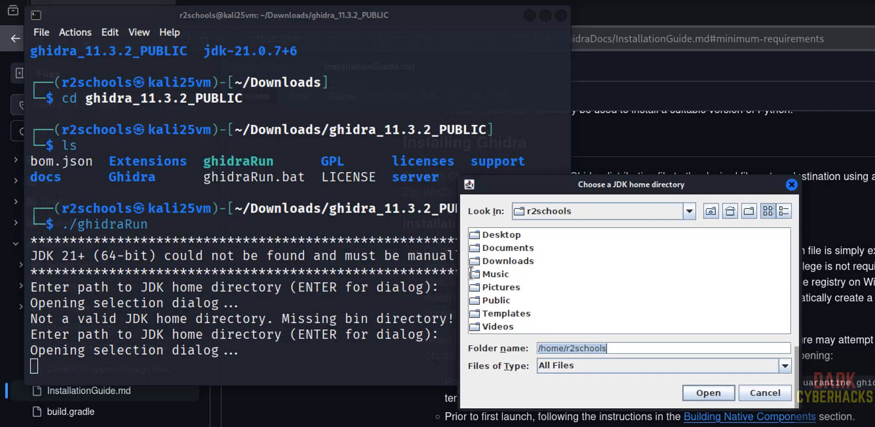
{"action": "double_click", "coordinate": [502, 259]}
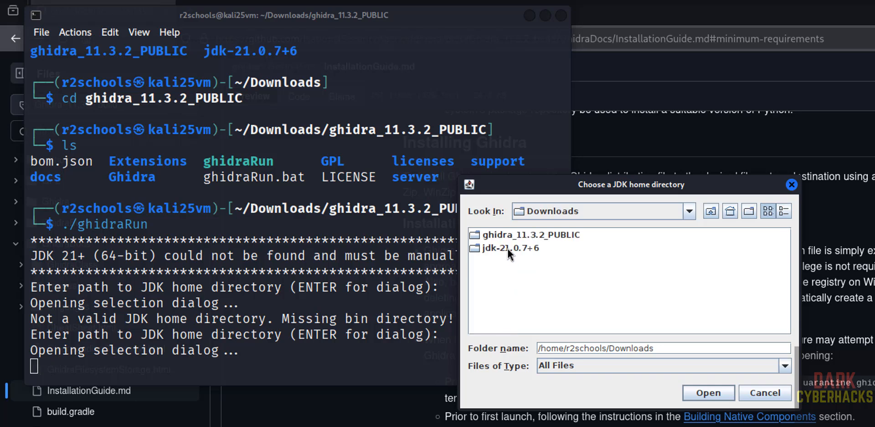
{"action": "left_click", "coordinate": [508, 249]}
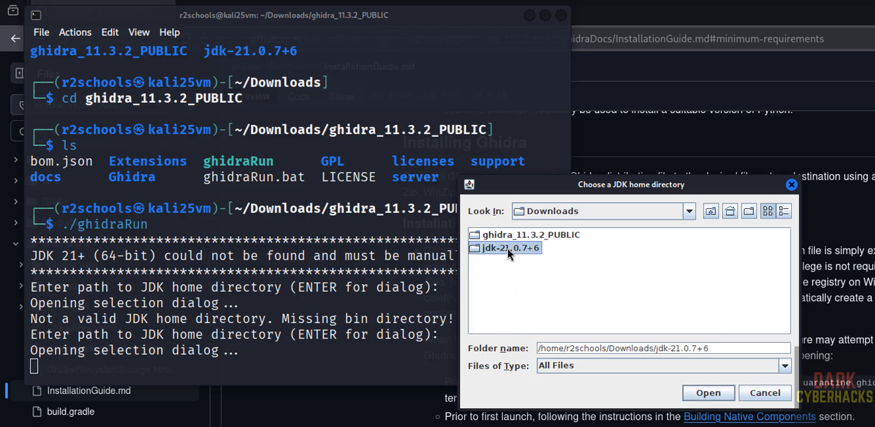
{"action": "left_click", "coordinate": [693, 394]}
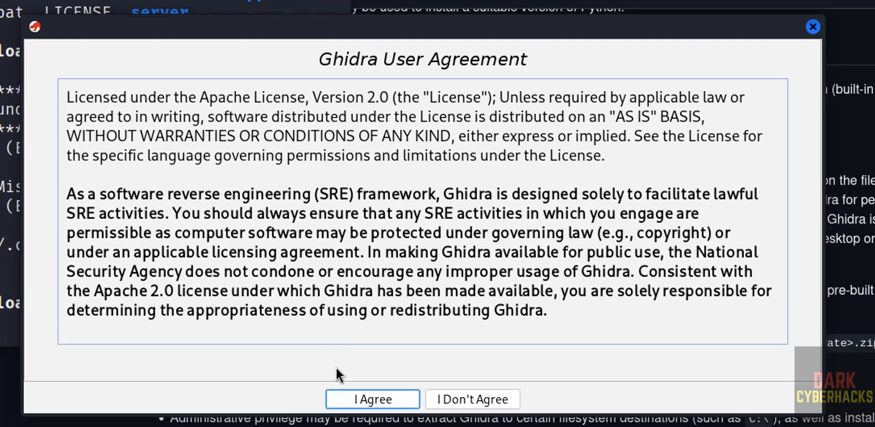
Accept the Ghidra User Agreement and close the Tip of the Day and Ghidra Help windows
{"action": "left_click", "coordinate": [350, 395]}
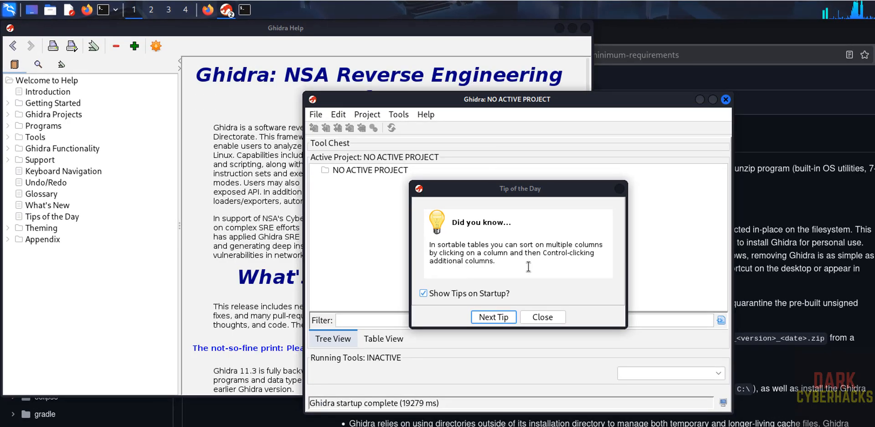
{"action": "left_click", "coordinate": [540, 315]}
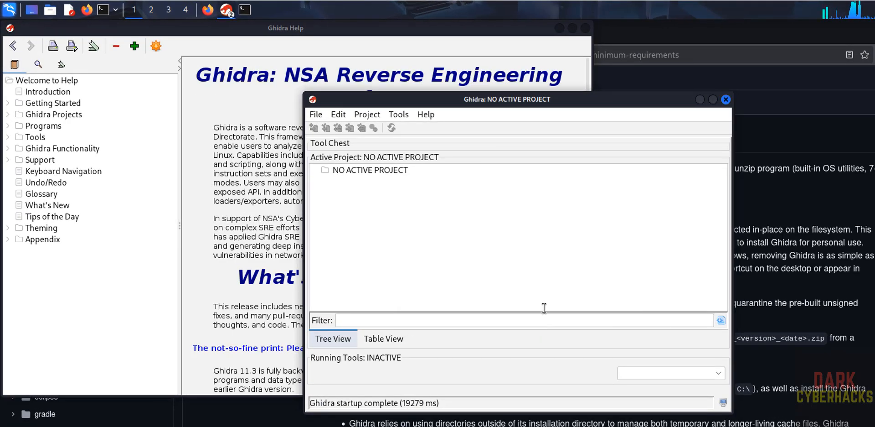
{"action": "left_click", "coordinate": [249, 245]}
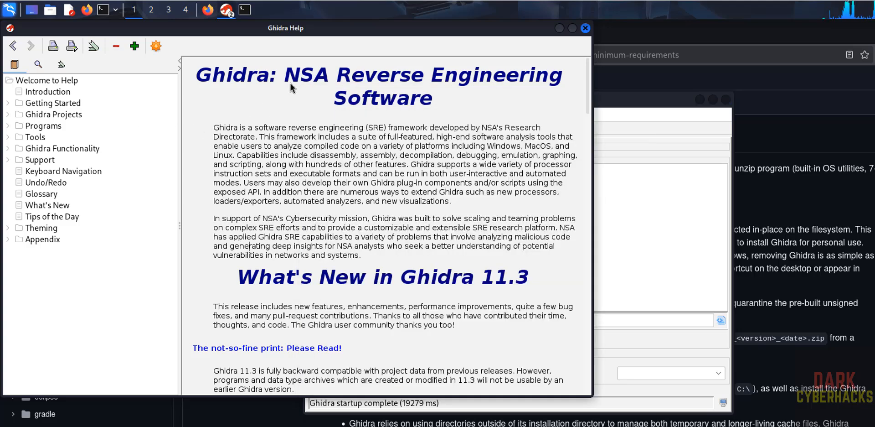
{"action": "left_click", "coordinate": [585, 29]}
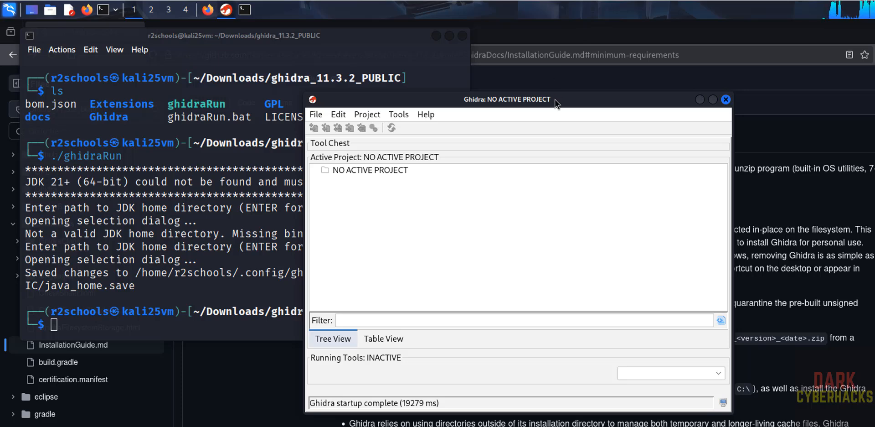
Maximize the Ghidra project window and check the version information in About Ghidra, closing it when done
{"action": "left_click", "coordinate": [711, 101]}
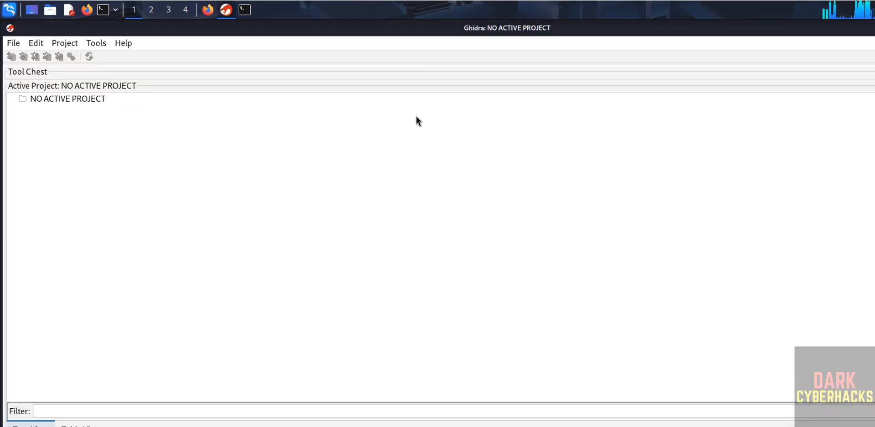
{"action": "left_click", "coordinate": [101, 44]}
{"action": "mouse_move", "coordinate": [123, 43]}
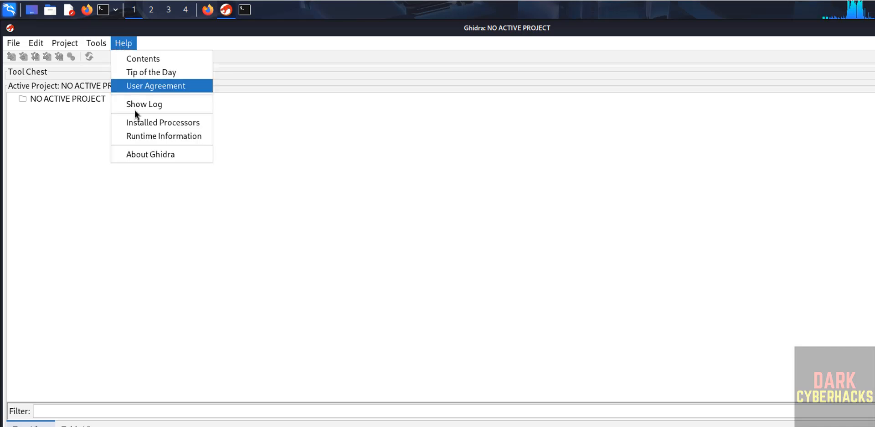
{"action": "left_click", "coordinate": [136, 153]}
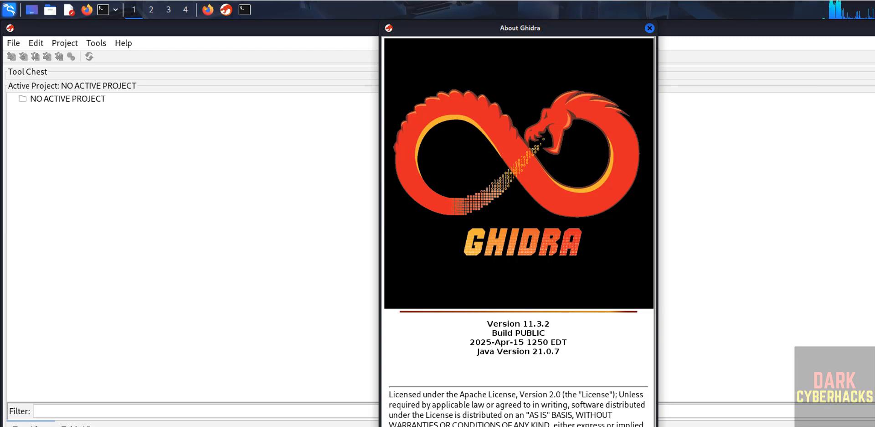
{"action": "left_click", "coordinate": [650, 28]}
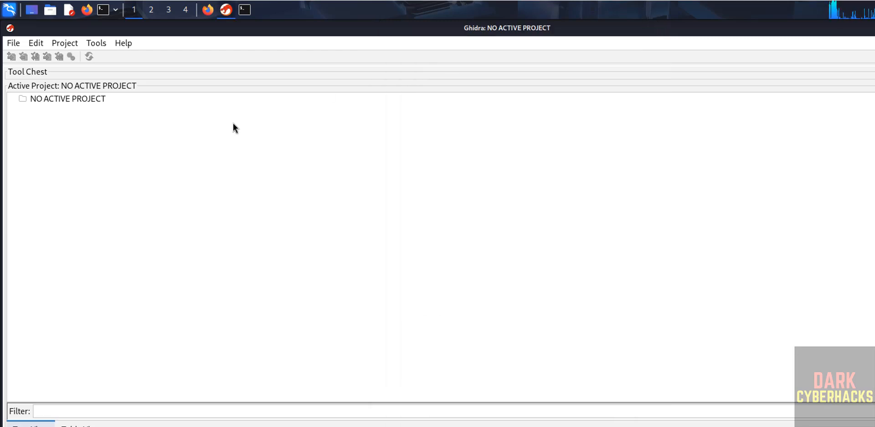
Open the tool configuration, enable and disable the Developer plugins again, and close the dialog
{"action": "left_click", "coordinate": [13, 43]}
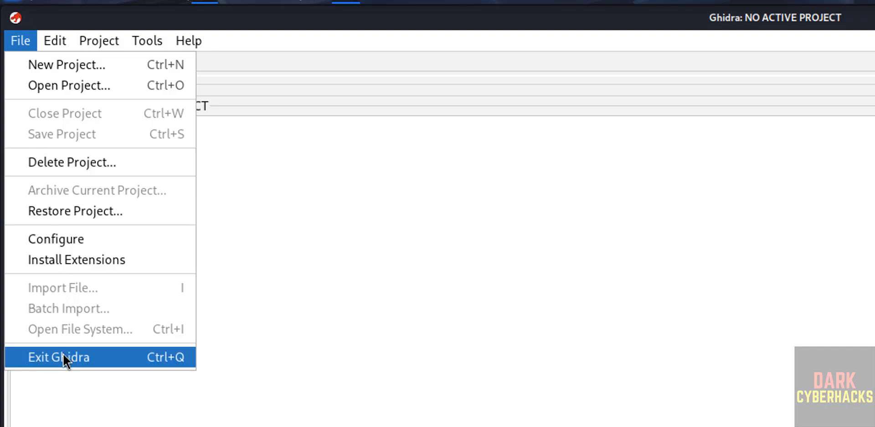
{"action": "left_click", "coordinate": [74, 241]}
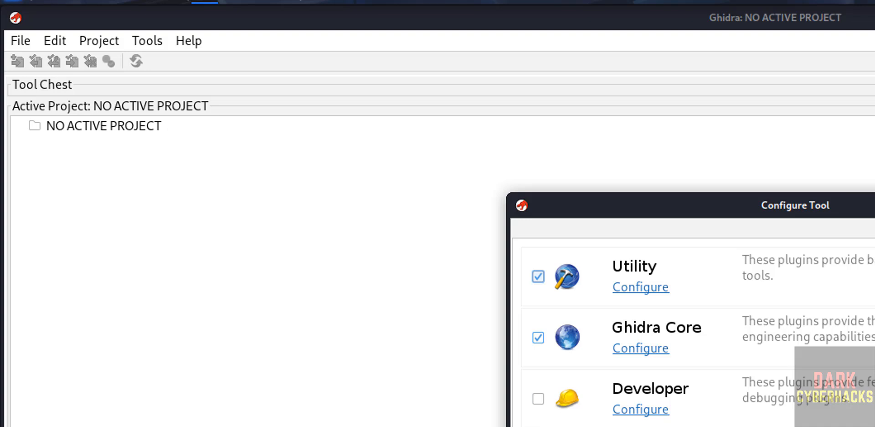
{"action": "left_click", "coordinate": [538, 398]}
{"action": "left_click", "coordinate": [538, 398]}
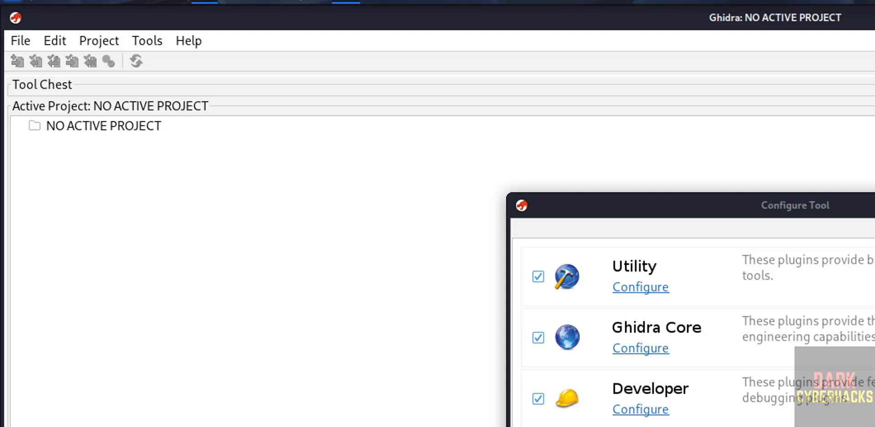
{"action": "left_click", "coordinate": [539, 399]}
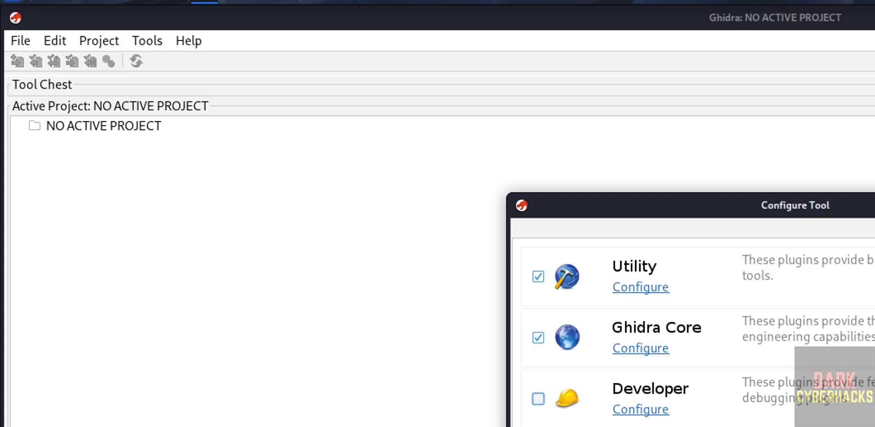
{"action": "key", "text": "Escape"}
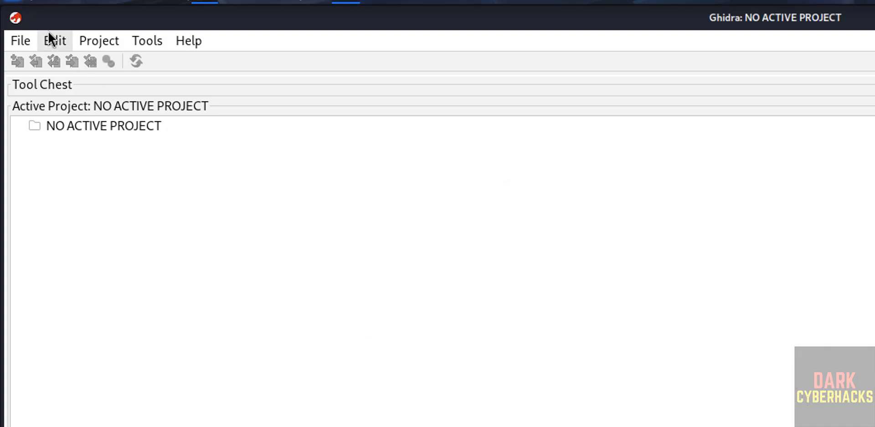
Examine the extensions available to install, highlight BSimElasticPlugin, and close the list without installing anything
{"action": "left_click", "coordinate": [35, 40]}
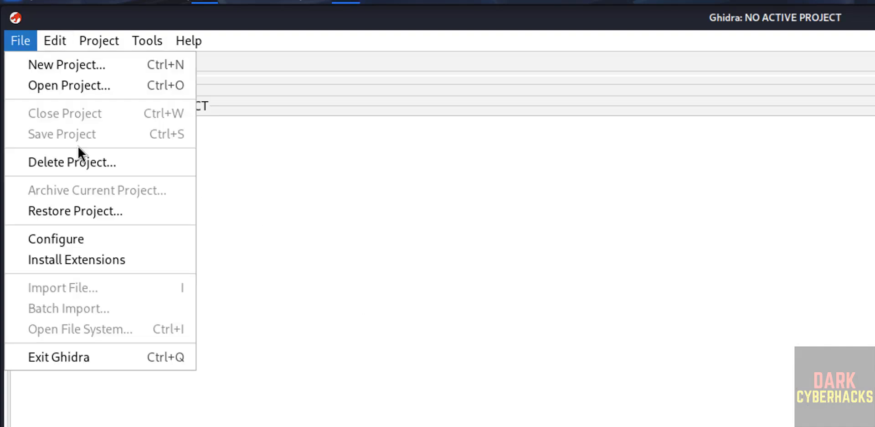
{"action": "left_click", "coordinate": [94, 258]}
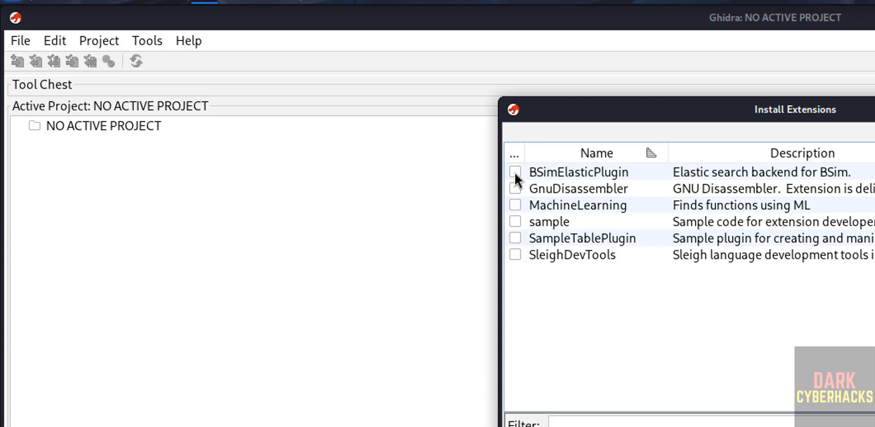
{"action": "left_click", "coordinate": [515, 172]}
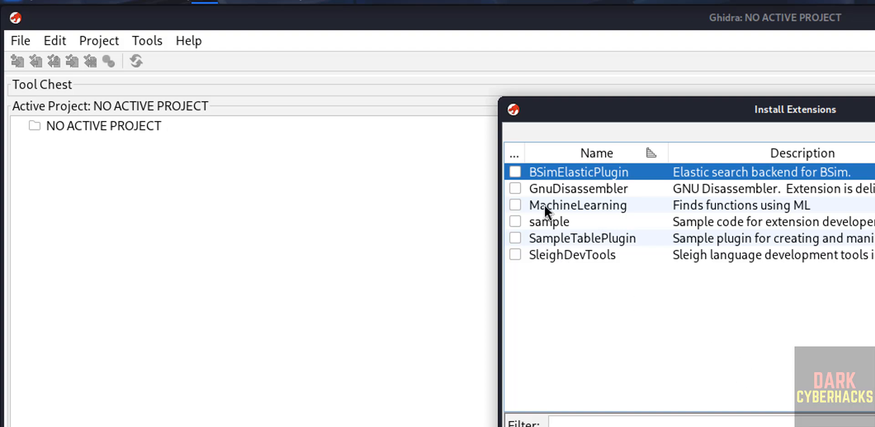
{"action": "key", "text": "Escape"}
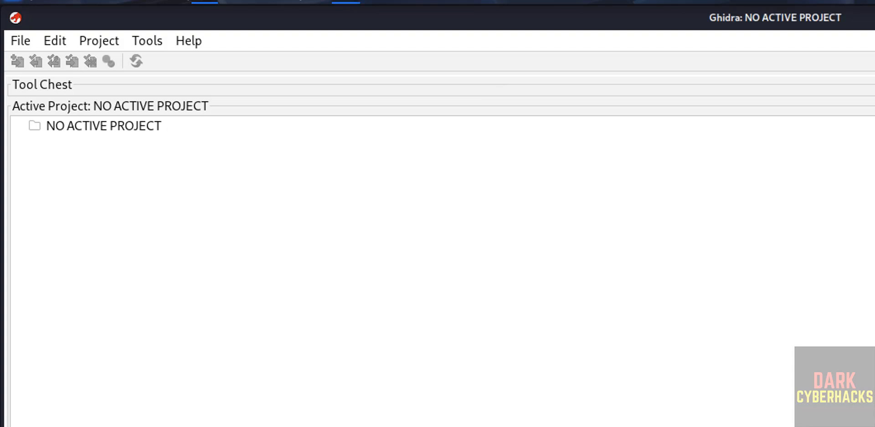
{"action": "left_click", "coordinate": [55, 41]}
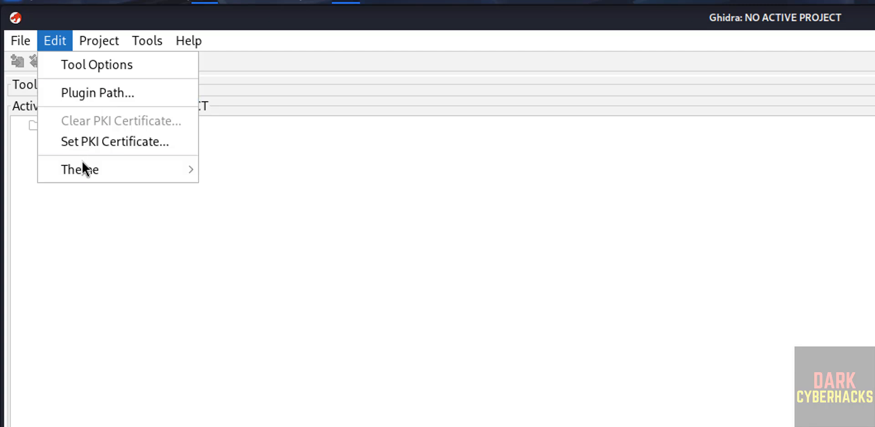
{"action": "mouse_move", "coordinate": [79, 174]}
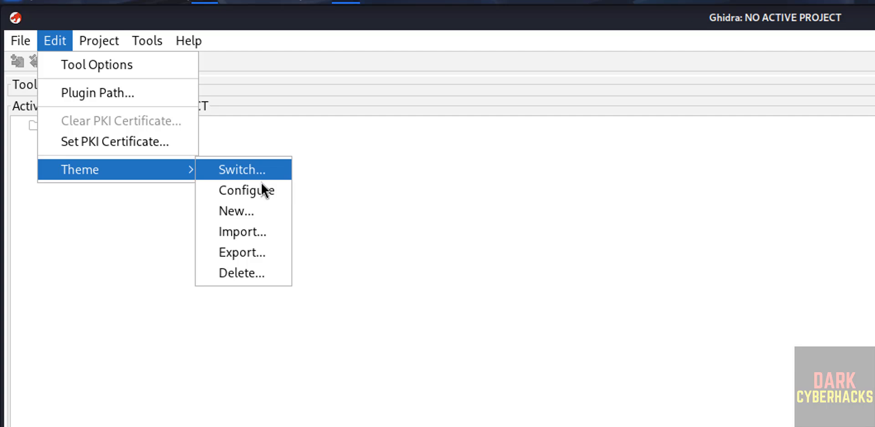
{"action": "mouse_move", "coordinate": [118, 46]}
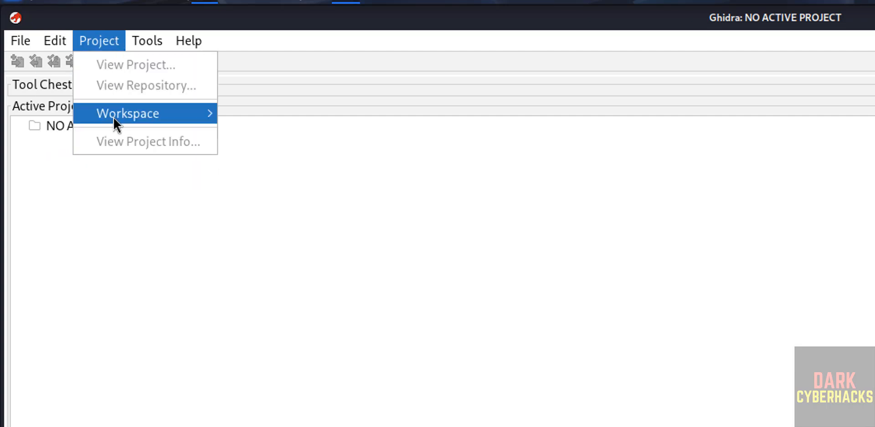
{"action": "mouse_move", "coordinate": [143, 41]}
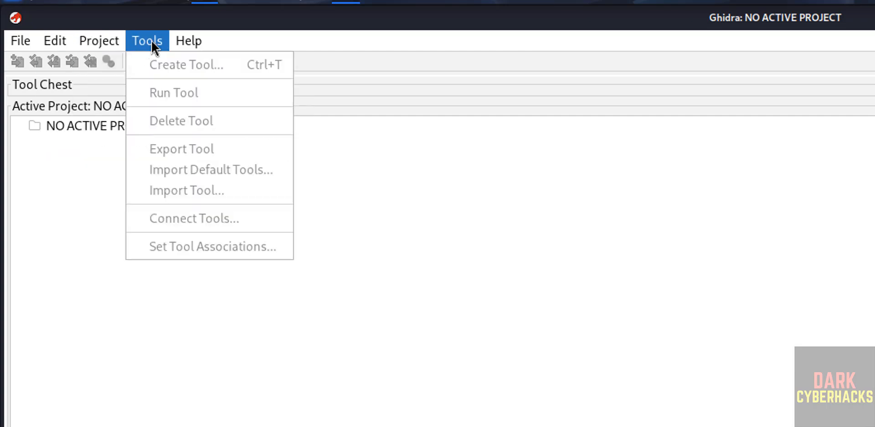
Open the Ghidra Help contents to view the welcome page, and close the help window
{"action": "mouse_move", "coordinate": [193, 40]}
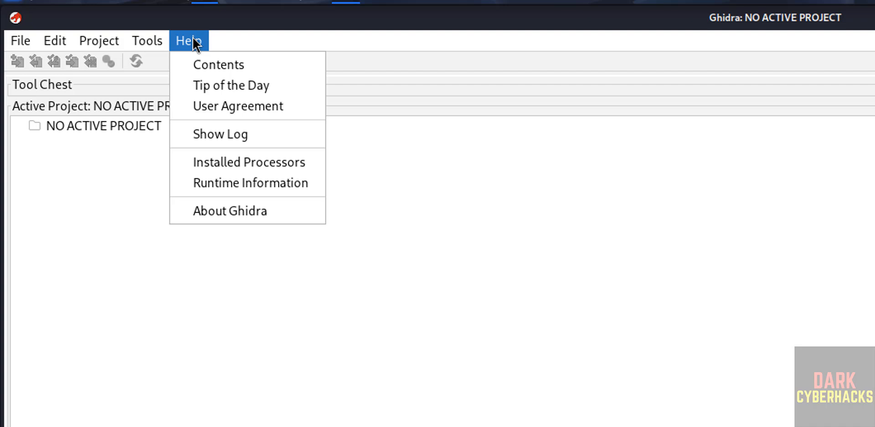
{"action": "left_click", "coordinate": [209, 65]}
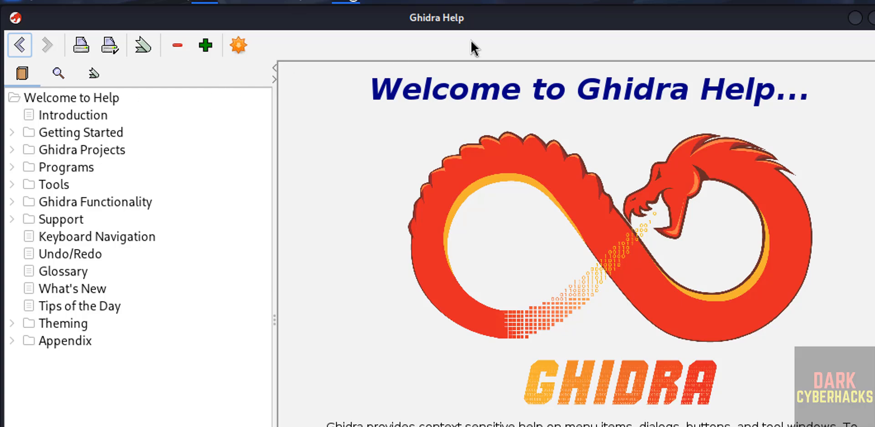
{"action": "left_click", "coordinate": [874, 18]}
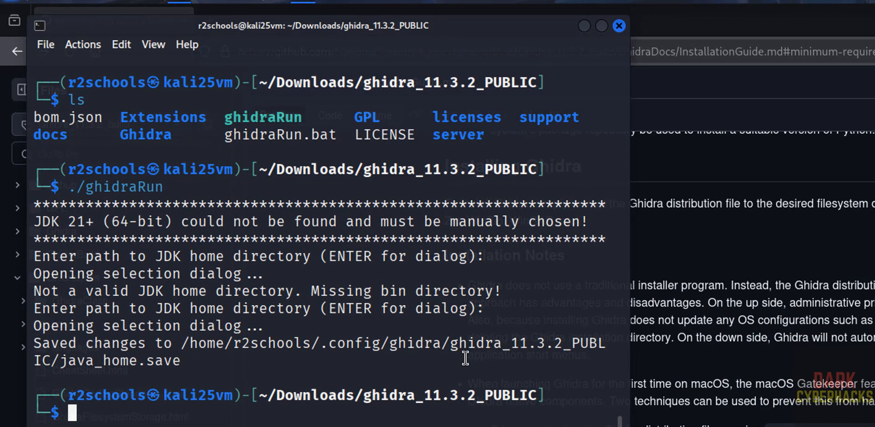
Relaunch Ghidra from the terminal with ./ghidraRun, turn off Show Tips on Startup and close the Tip of the Day
{"action": "key", "text": "Up"}
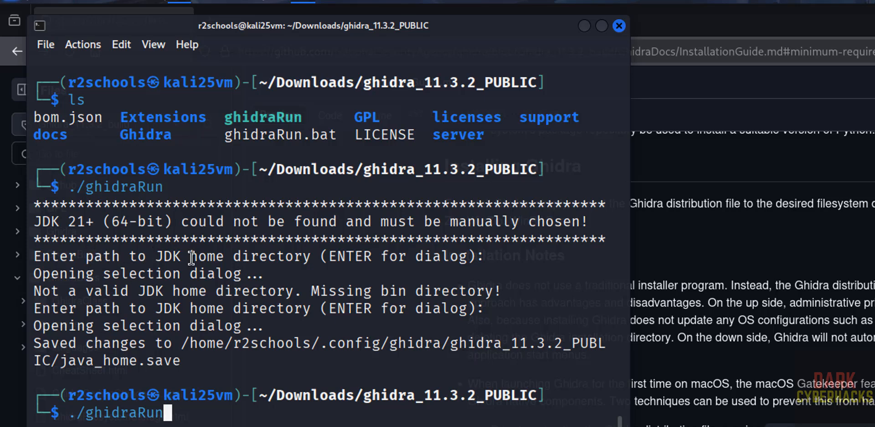
{"action": "key", "text": "Return"}
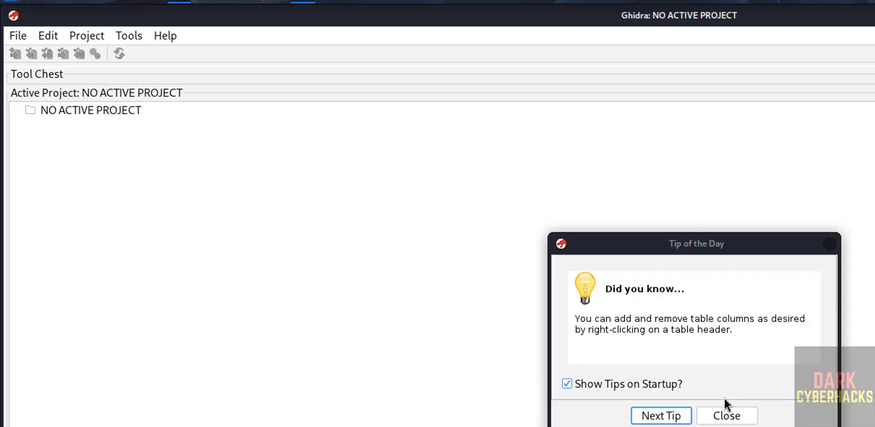
{"action": "left_click", "coordinate": [620, 382]}
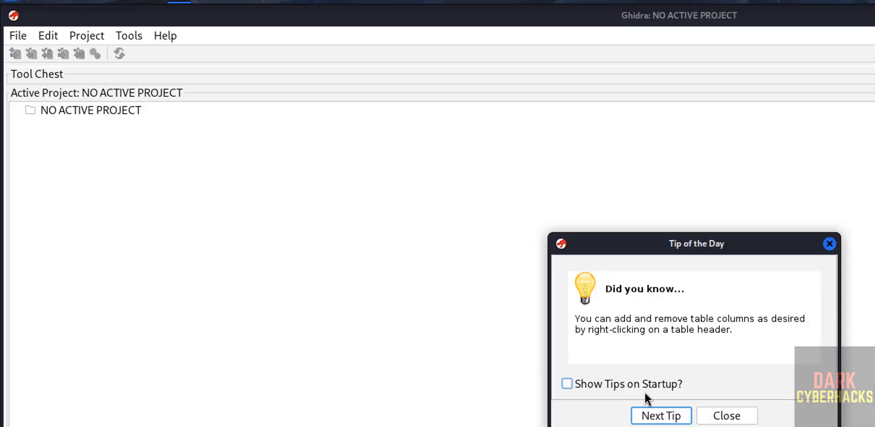
{"action": "left_click", "coordinate": [725, 417]}
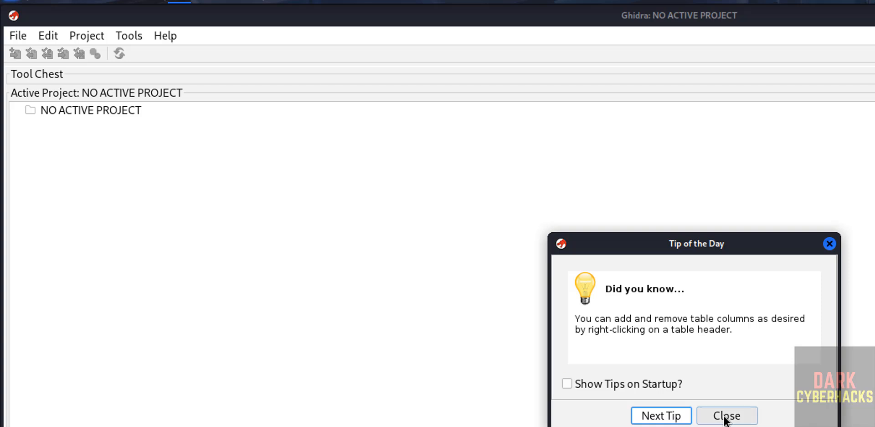